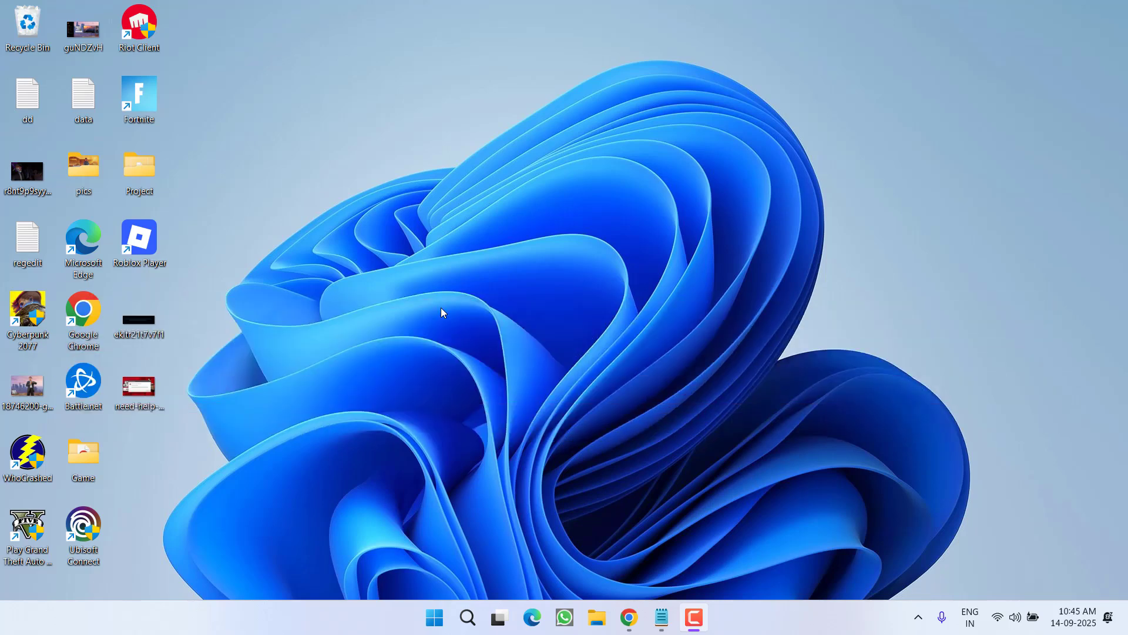
Scroll down through the protonvpn.com homepage in Chrome and back up, then restore down and minimize the browser
click(629, 617)
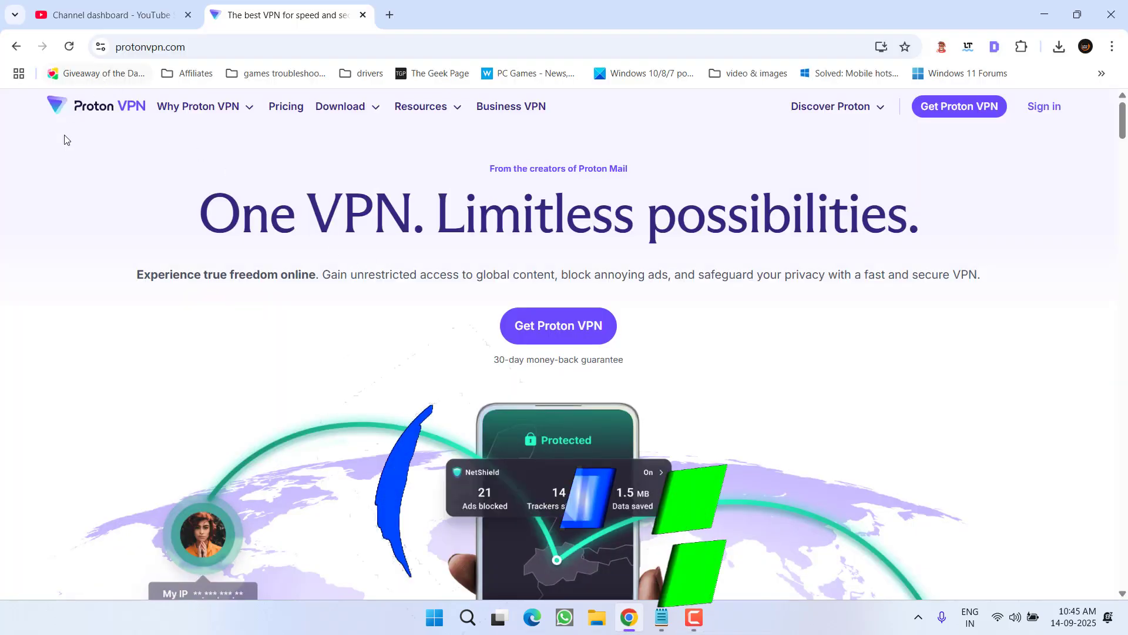
scroll(351, 297, down, 5)
scroll(325, 290, down, 10)
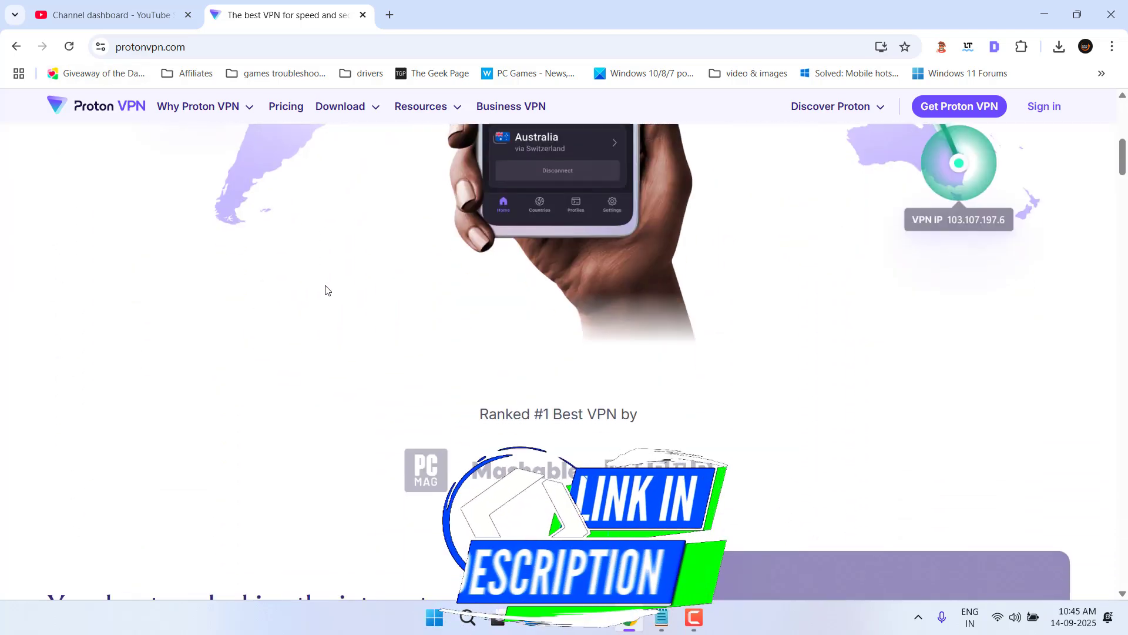
scroll(326, 287, down, 17)
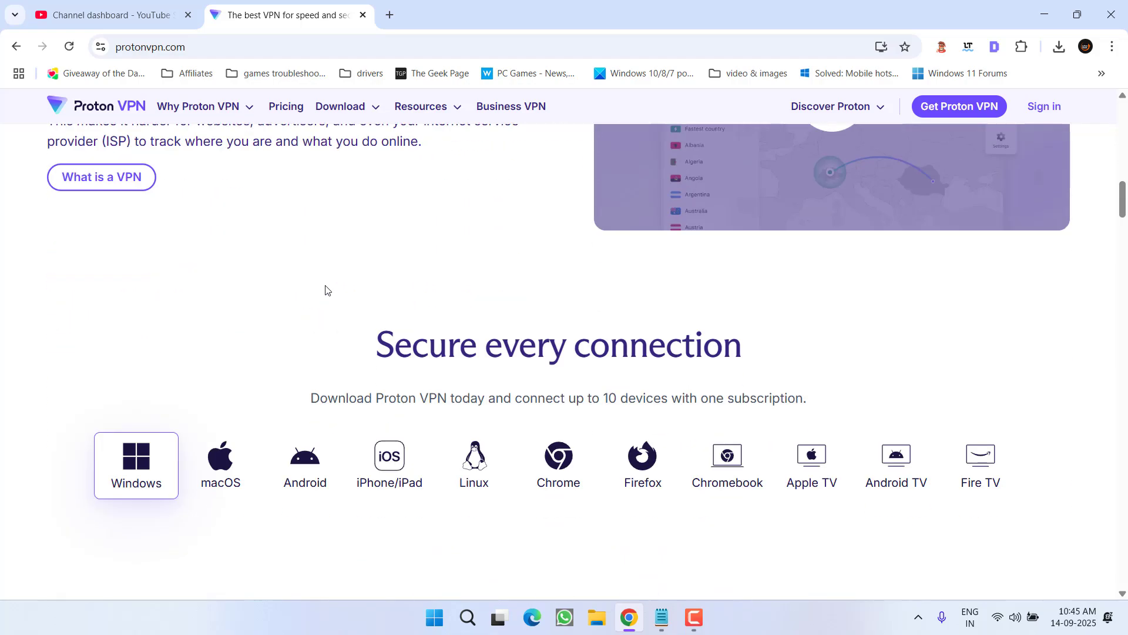
scroll(365, 358, down, 6)
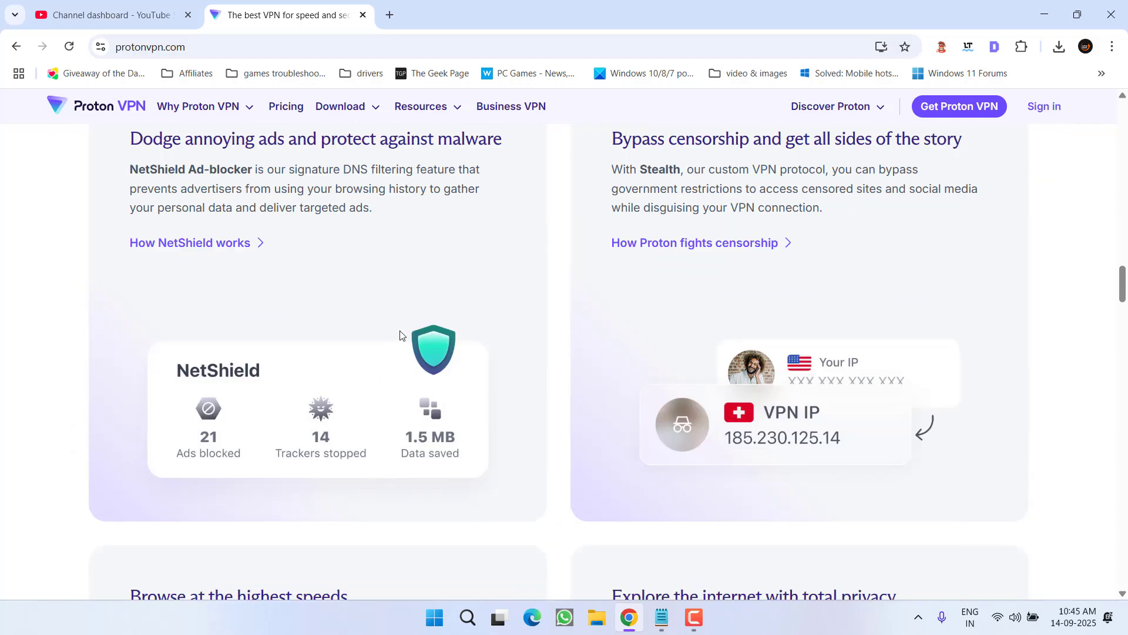
scroll(399, 334, up, 16)
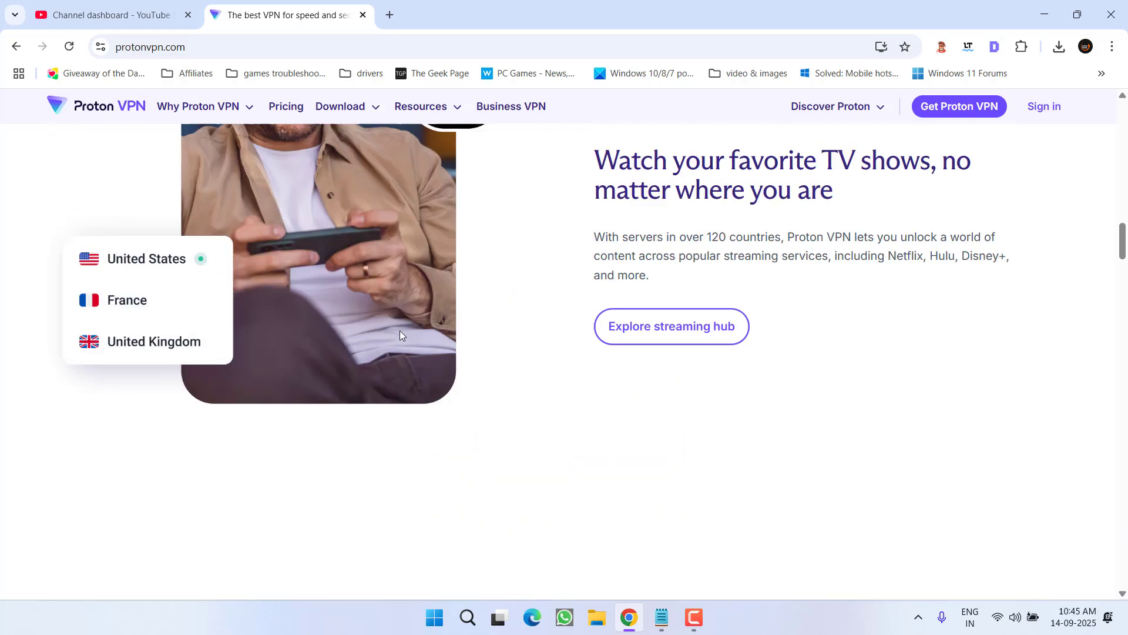
scroll(397, 330, up, 15)
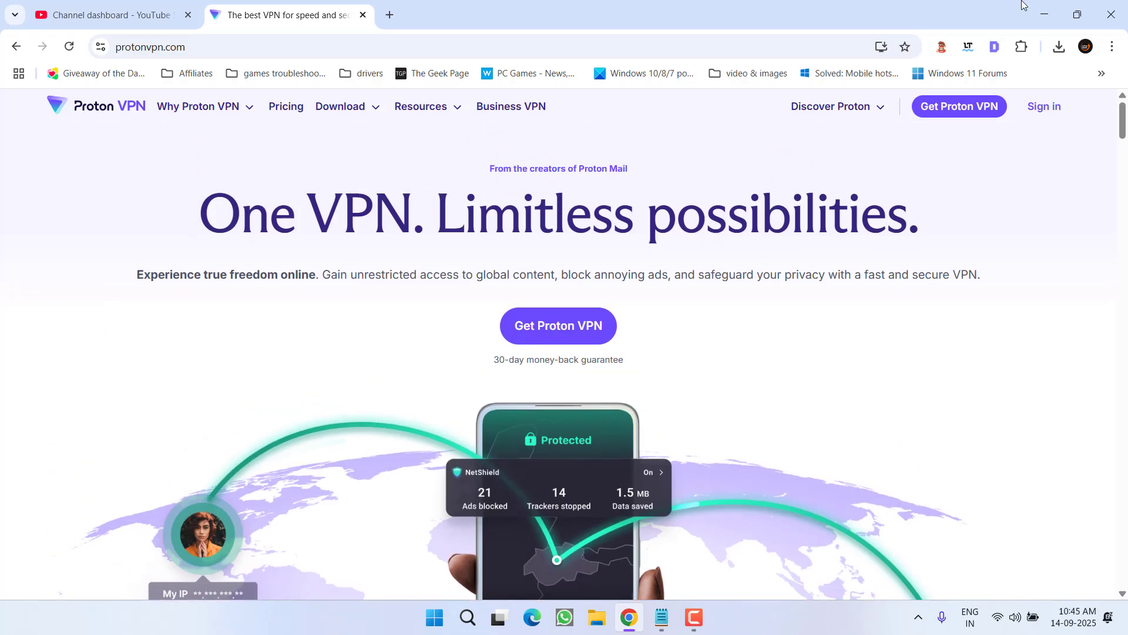
click(1065, 20)
click(1086, 41)
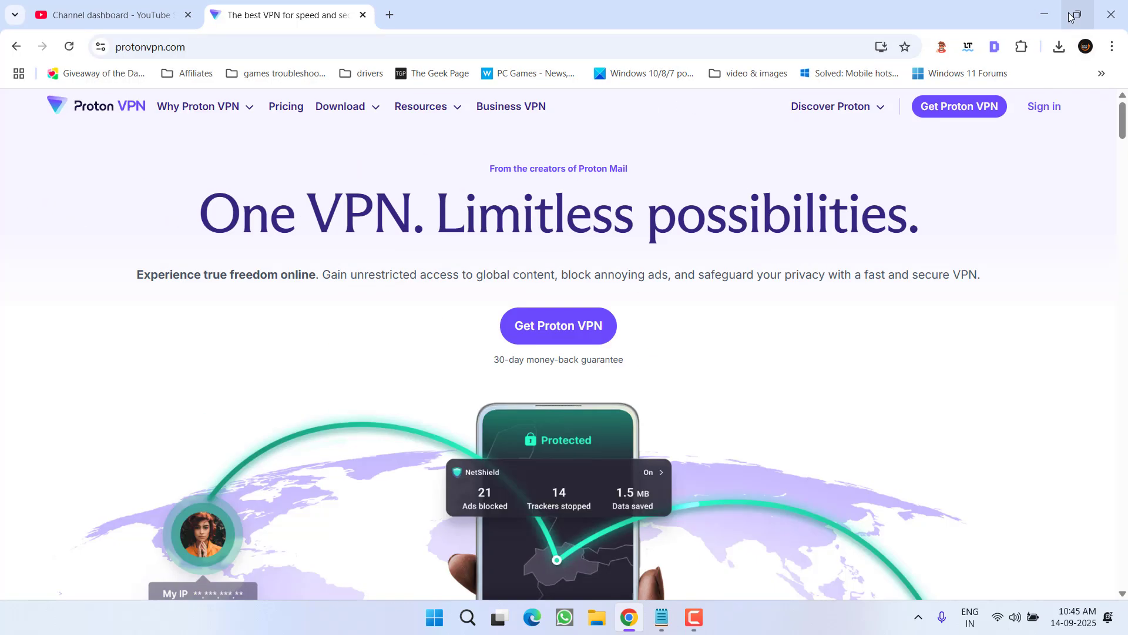
Launch Registry Editor with regedit from the Win+X Run box and accept the UAC prompt
click(1044, 12)
right_click(435, 617)
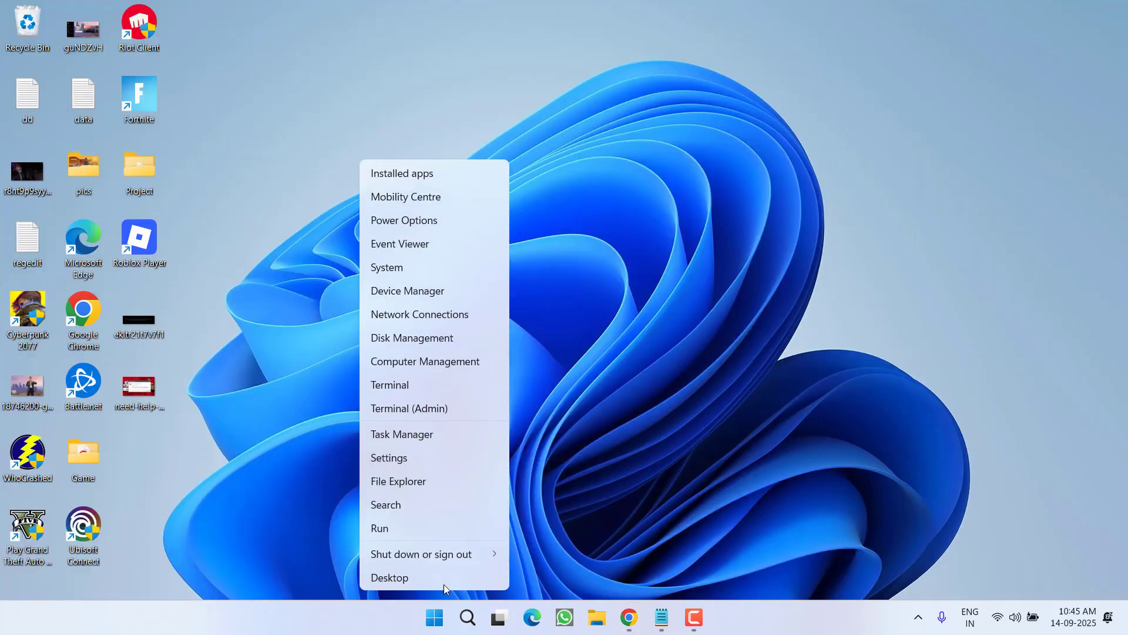
click(438, 531)
text(regedit)
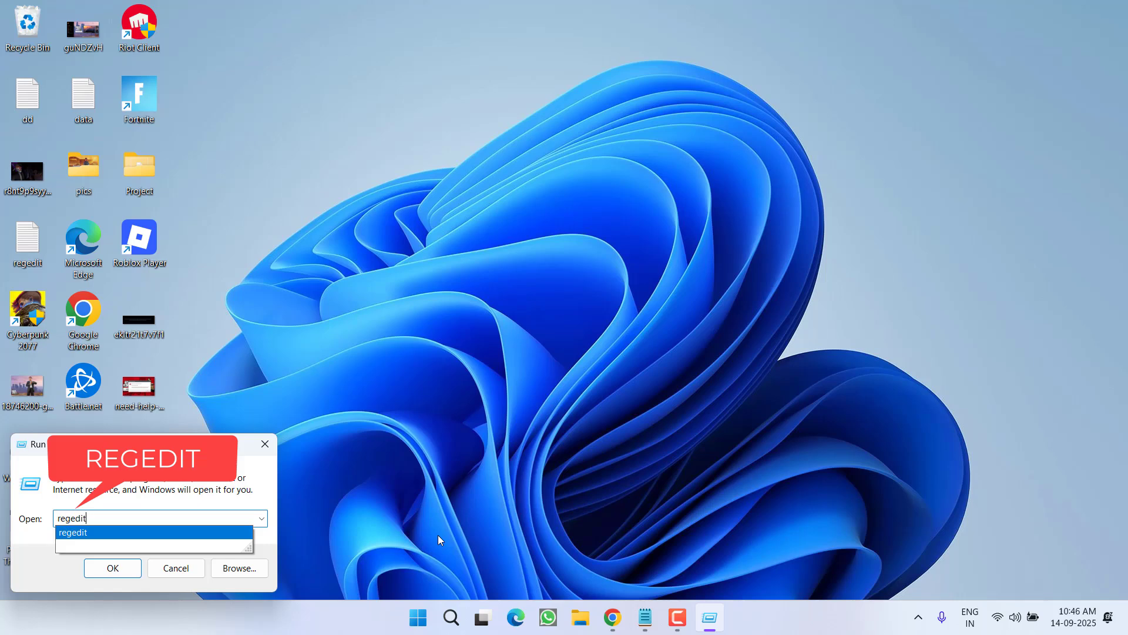
key(Return)
click(493, 424)
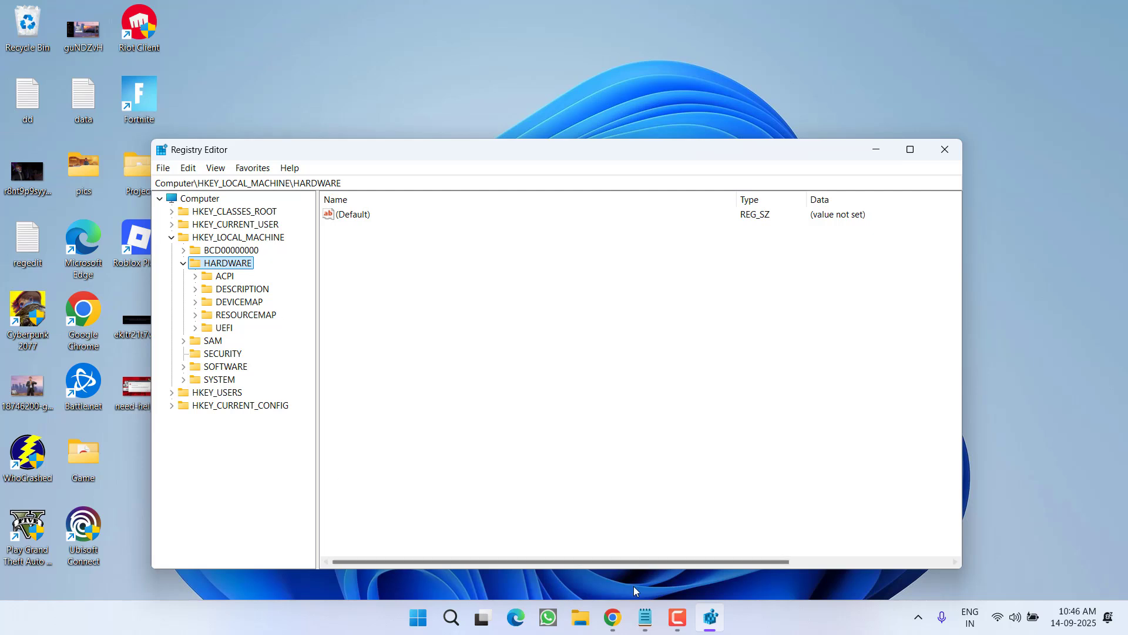
Copy the Layers key path from Notepad and paste it into the Registry Editor address bar
click(645, 617)
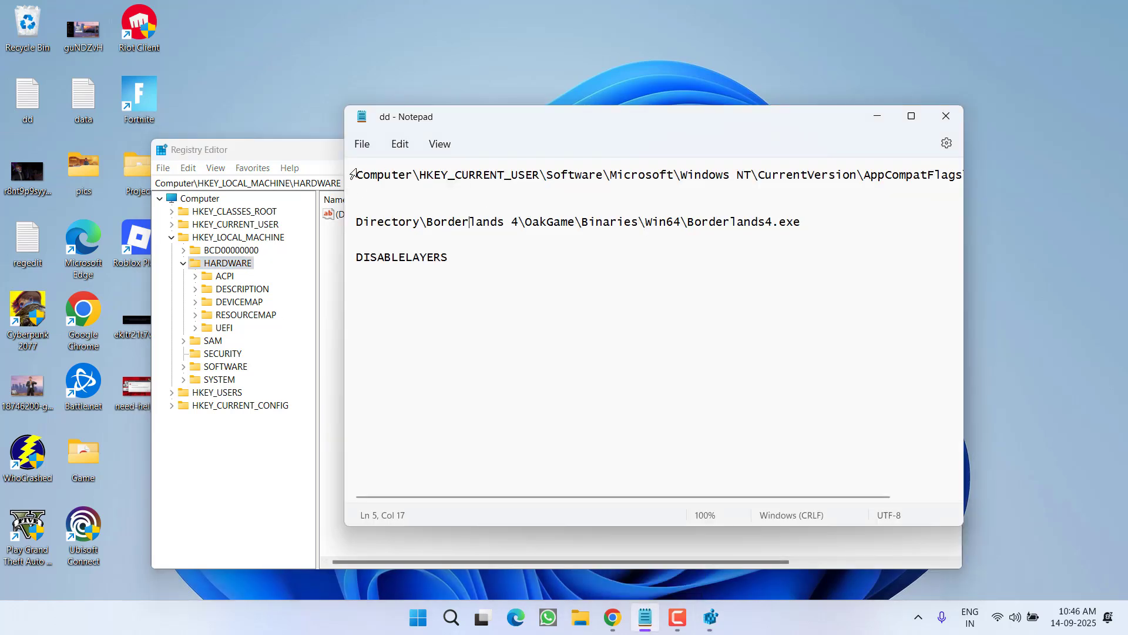
drag(353, 174, 1015, 165)
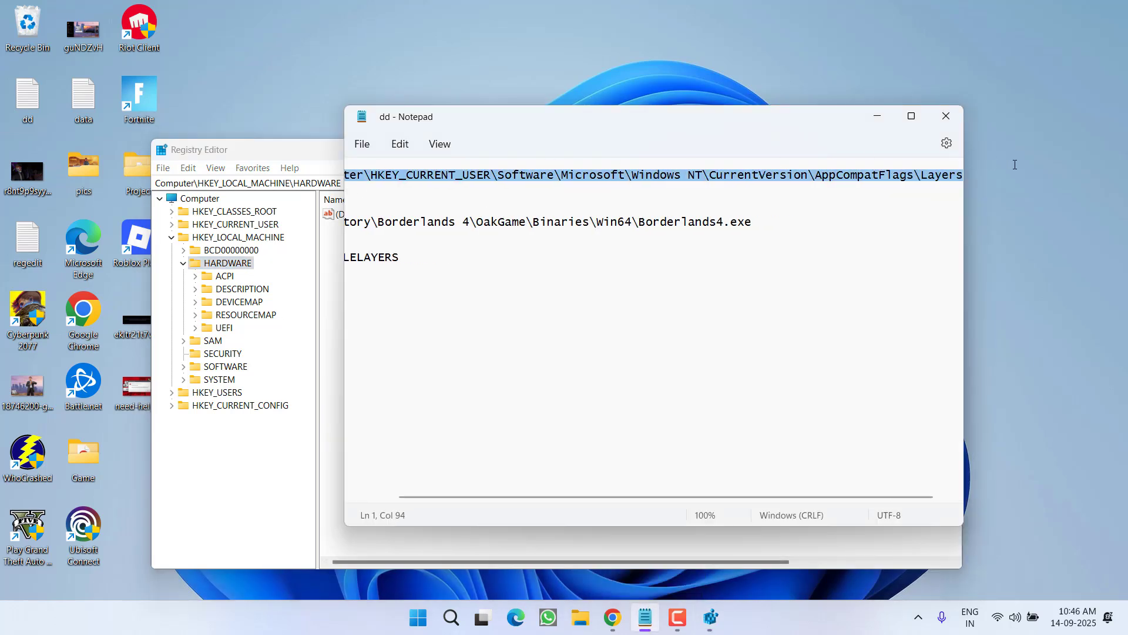
right_click(900, 178)
click(940, 252)
click(877, 116)
drag(342, 183, 157, 188)
key(BackSpace)
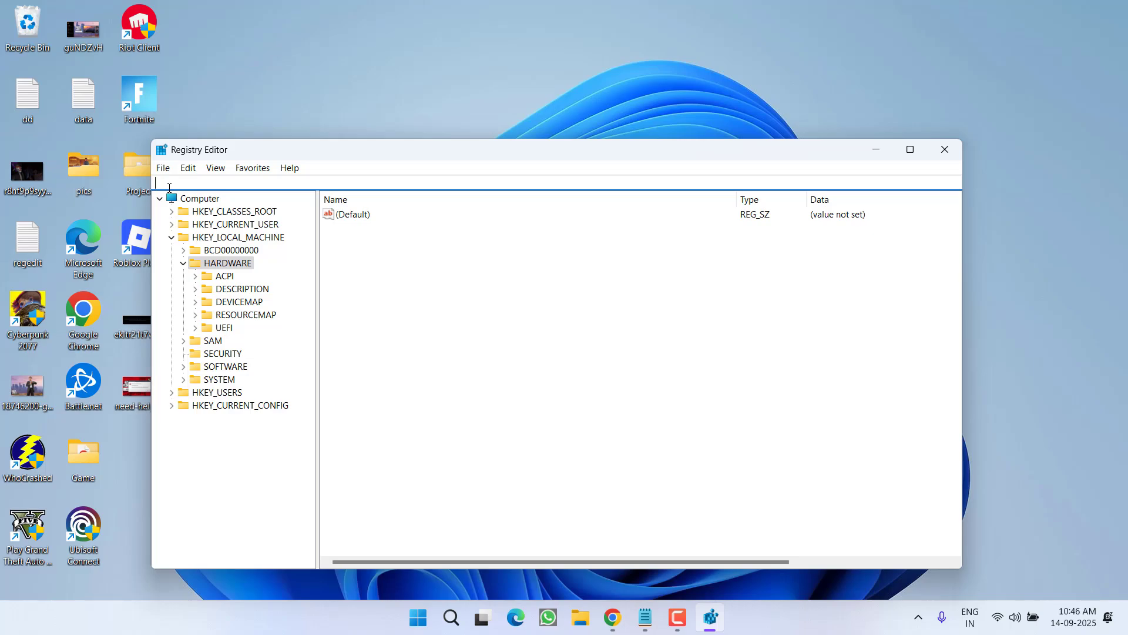
key(ctrl+v)
key(Return)
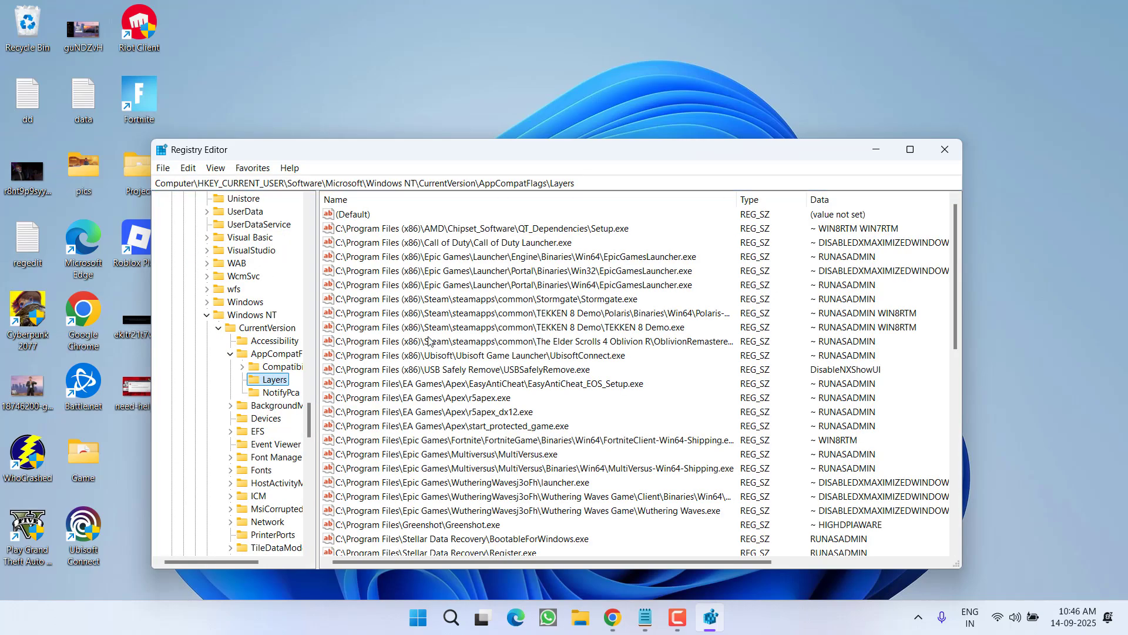
Select the Borderlands4.exe value in the Layers list and choose Modify to edit its data
click(451, 370)
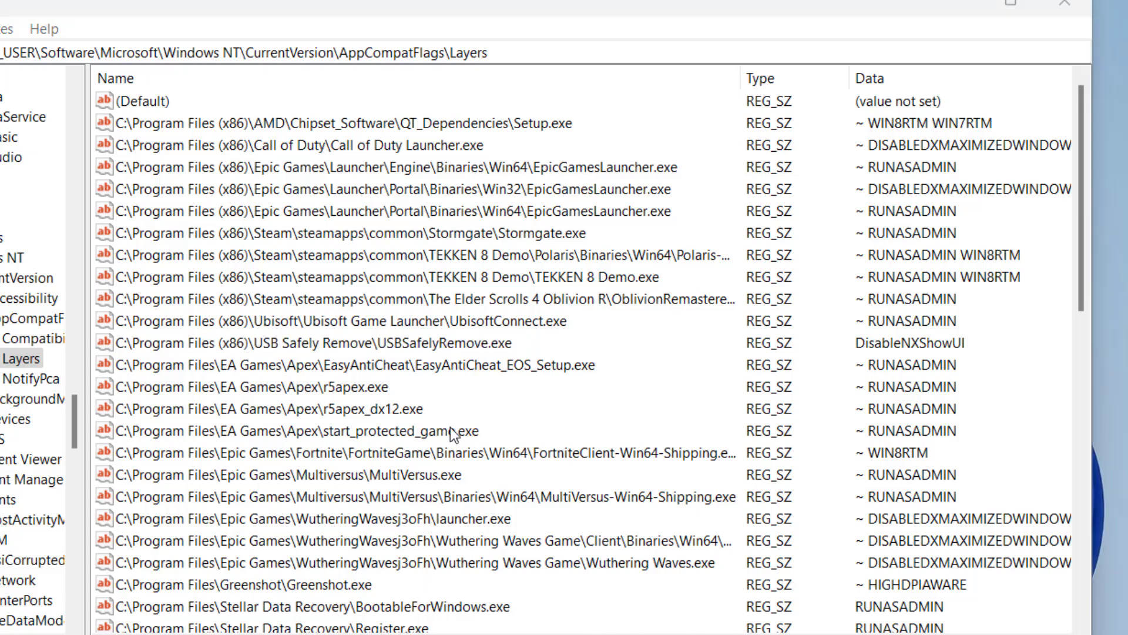
scroll(321, 398, down, 3)
scroll(320, 398, down, 8)
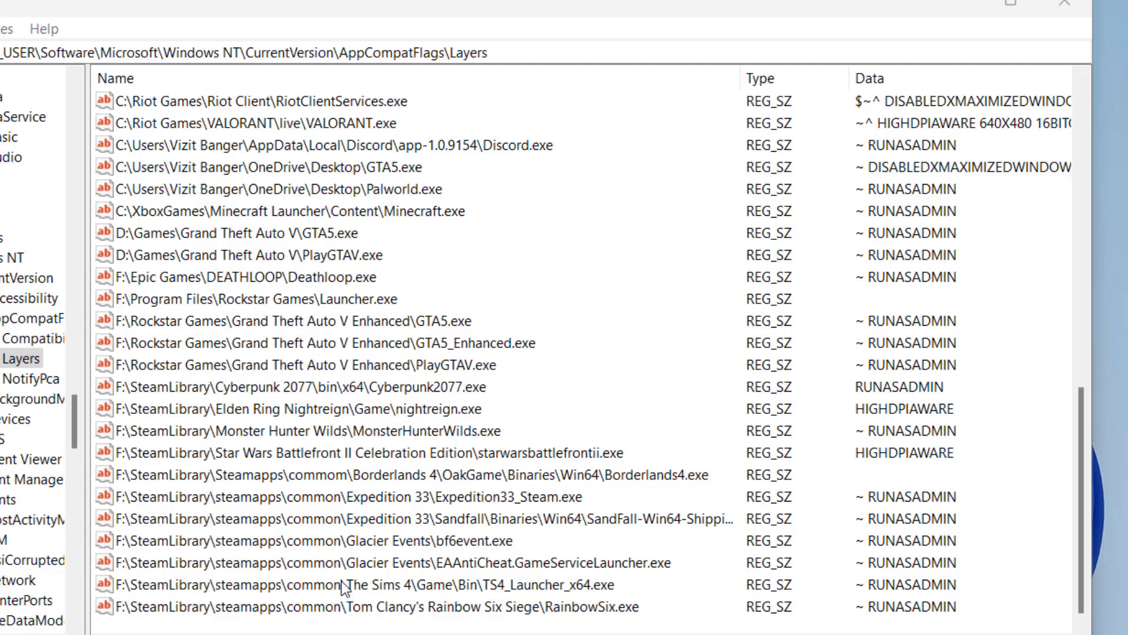
click(464, 476)
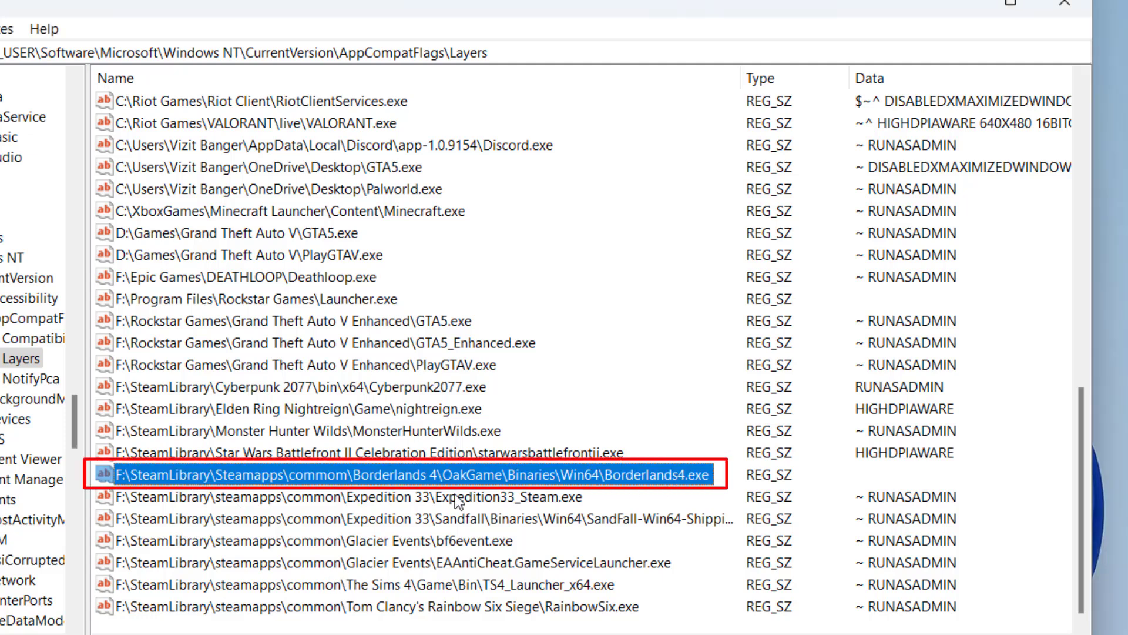
right_click(196, 477)
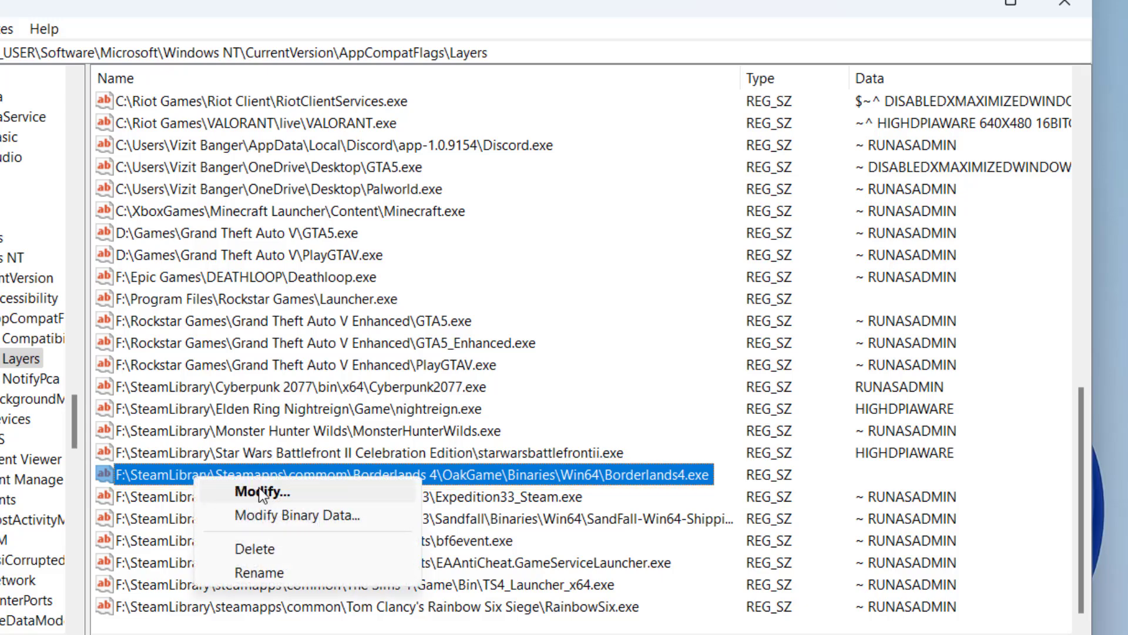
click(223, 492)
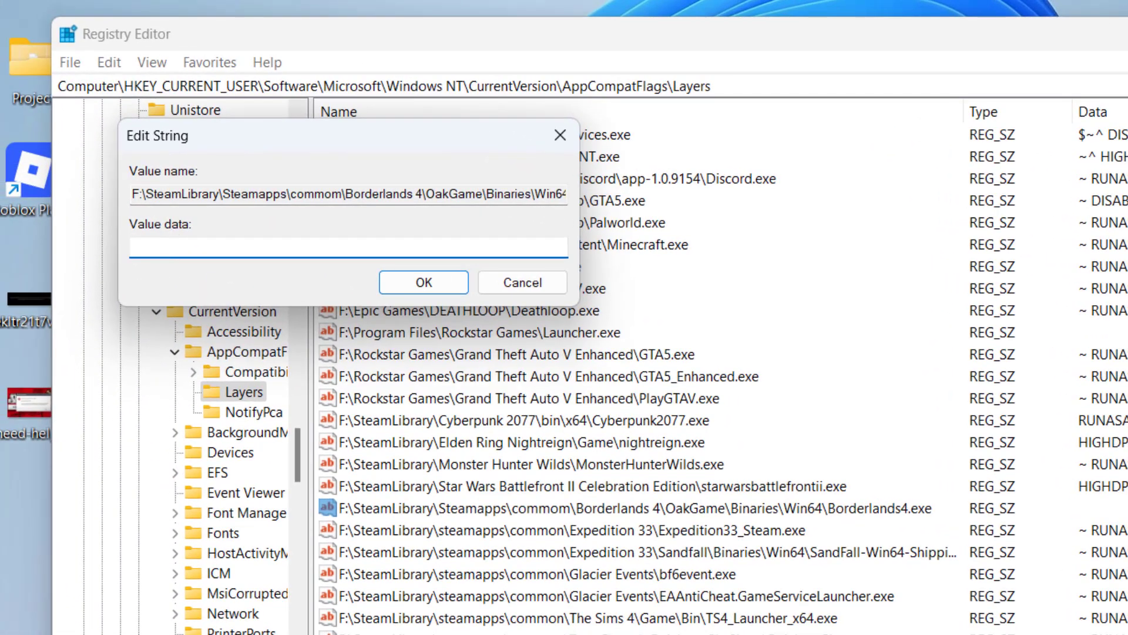
Copy DISABLELAYERS from Notepad, paste it as the value data, and confirm with OK
click(817, 588)
double_click(501, 202)
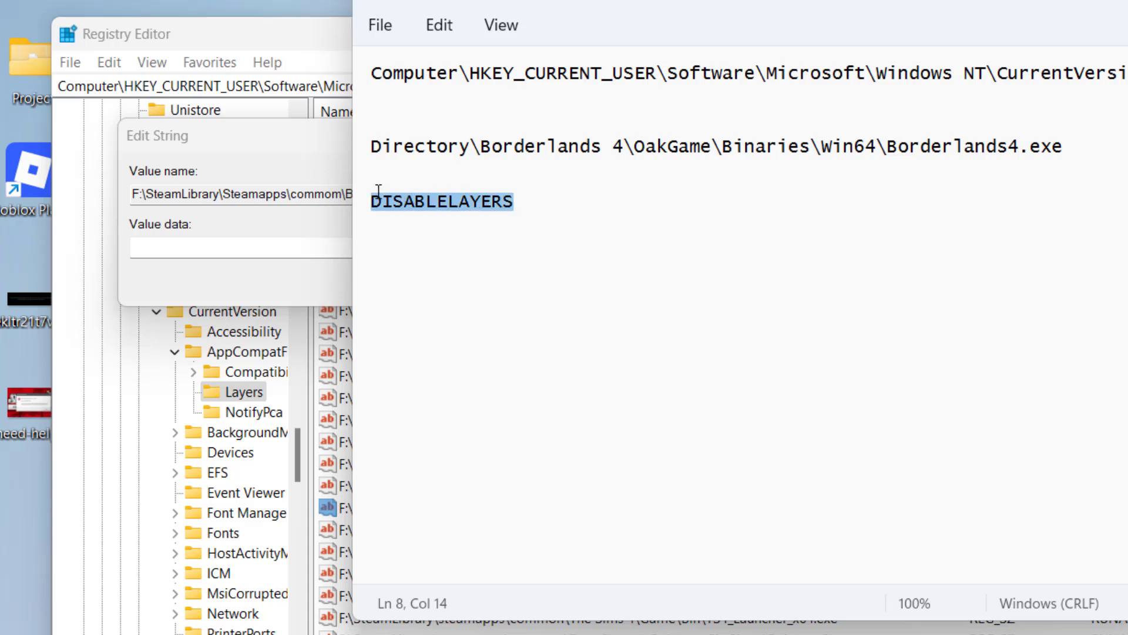
right_click(441, 213)
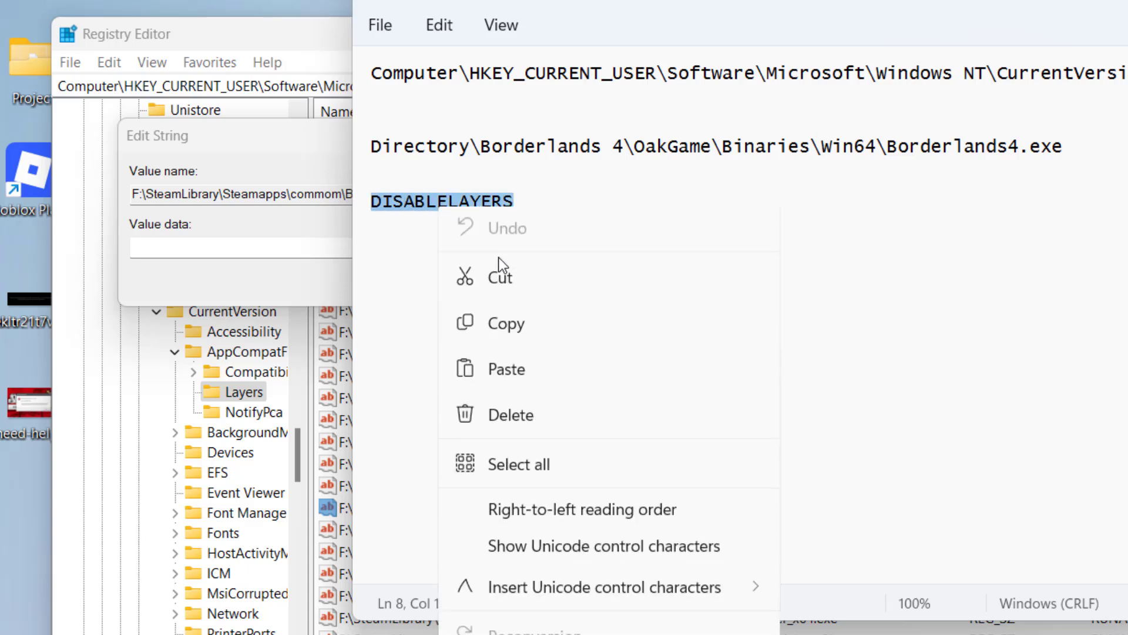
click(510, 324)
click(247, 248)
key(ctrl+v)
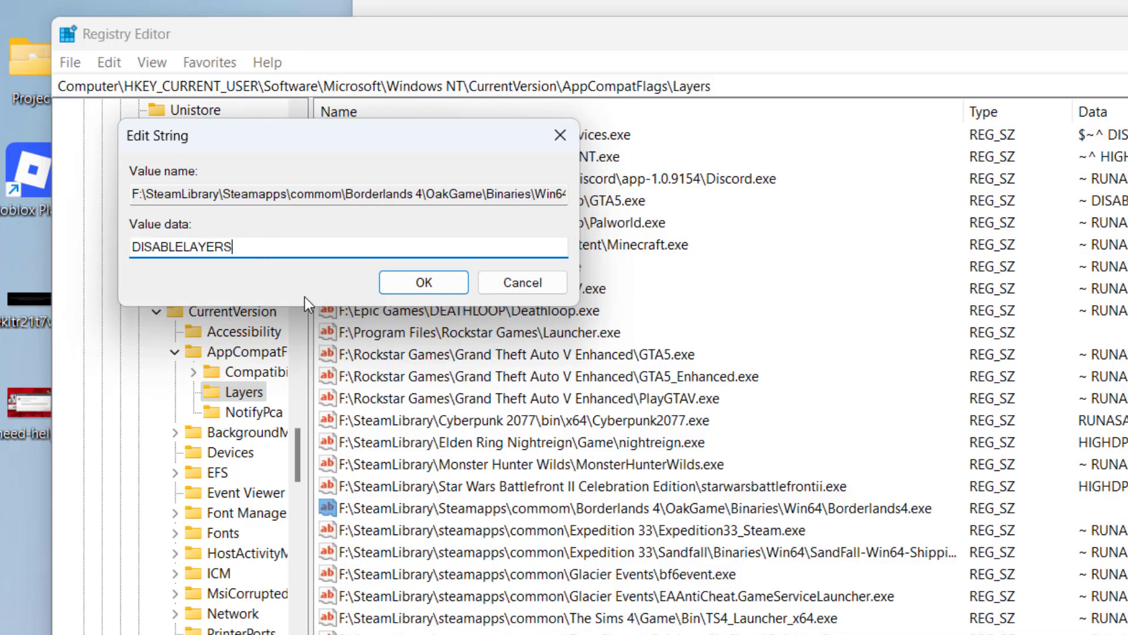
click(432, 292)
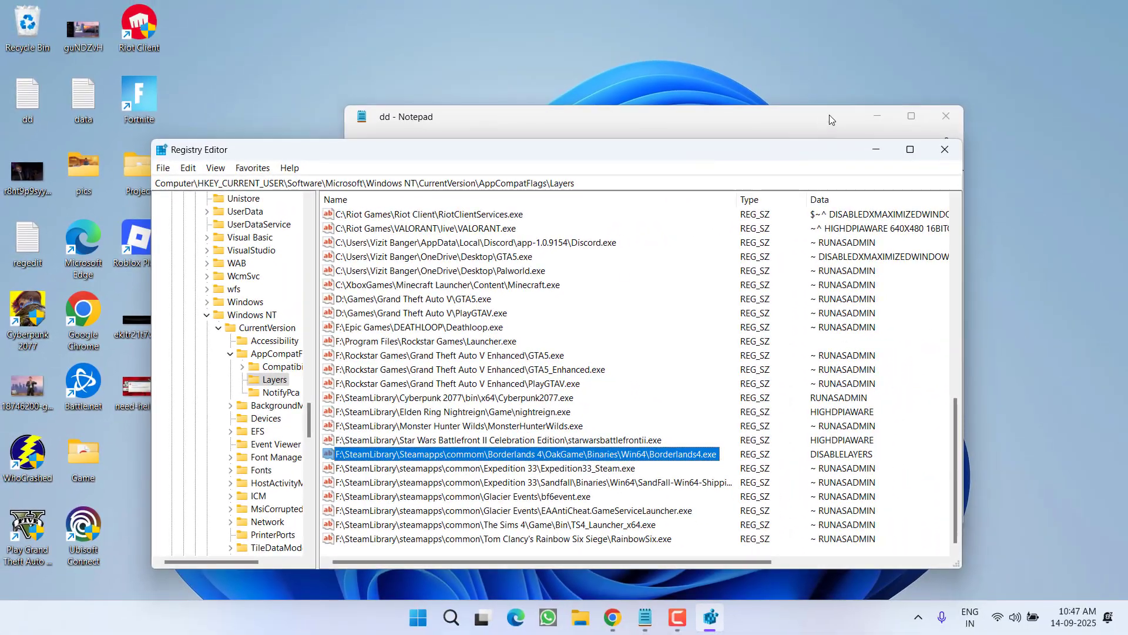
Minimize Registry Editor and Notepad, then open File Explorer on the Windows (C:) drive
click(876, 149)
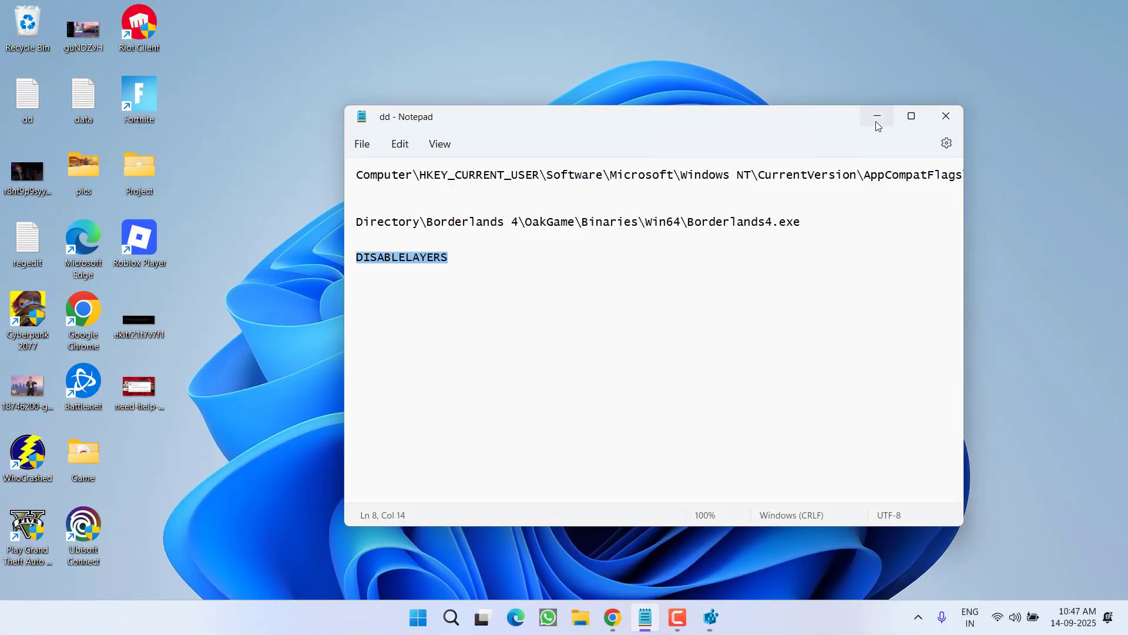
click(877, 116)
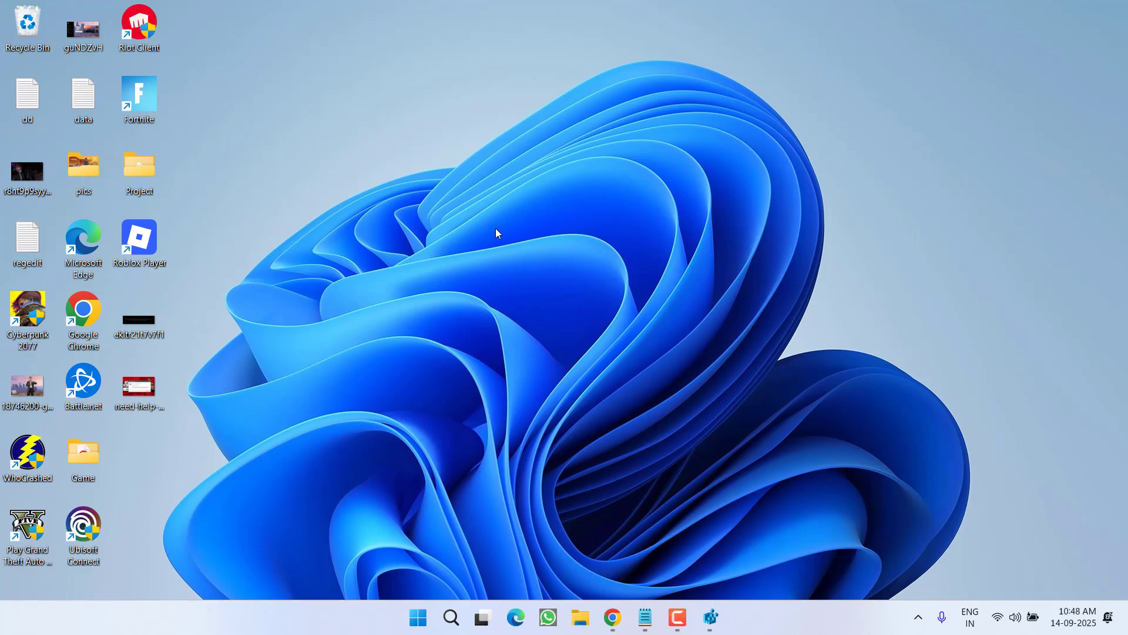
key(super+e)
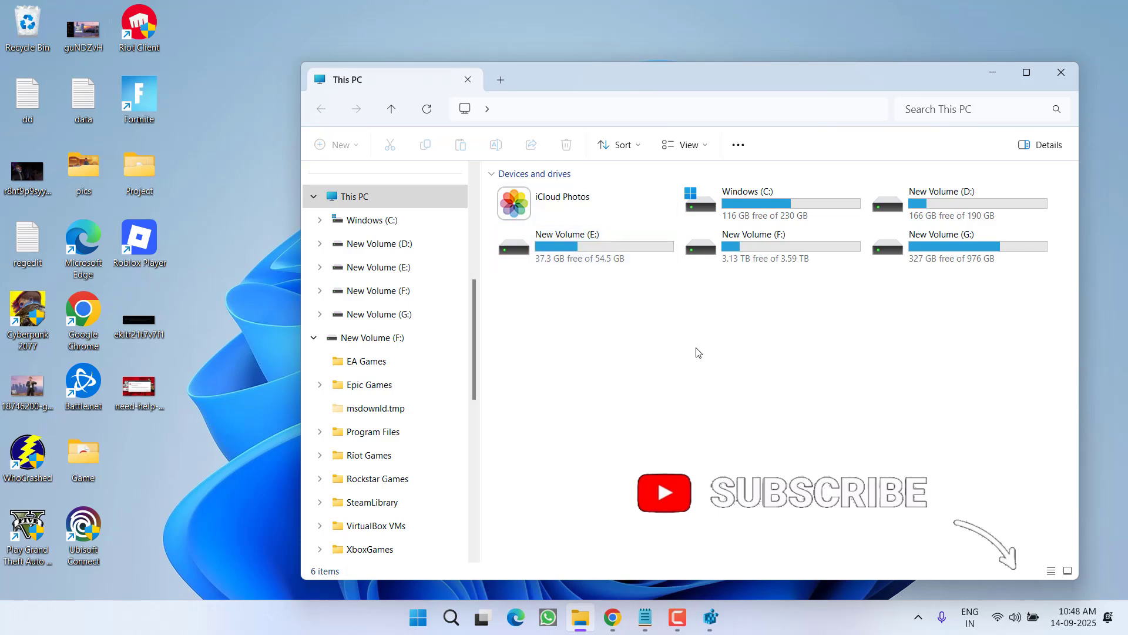
double_click(761, 210)
click(629, 306)
Go into Program Files (x86) > Steam and select the steamapps folder
scroll(629, 311, down, 4)
key(s)
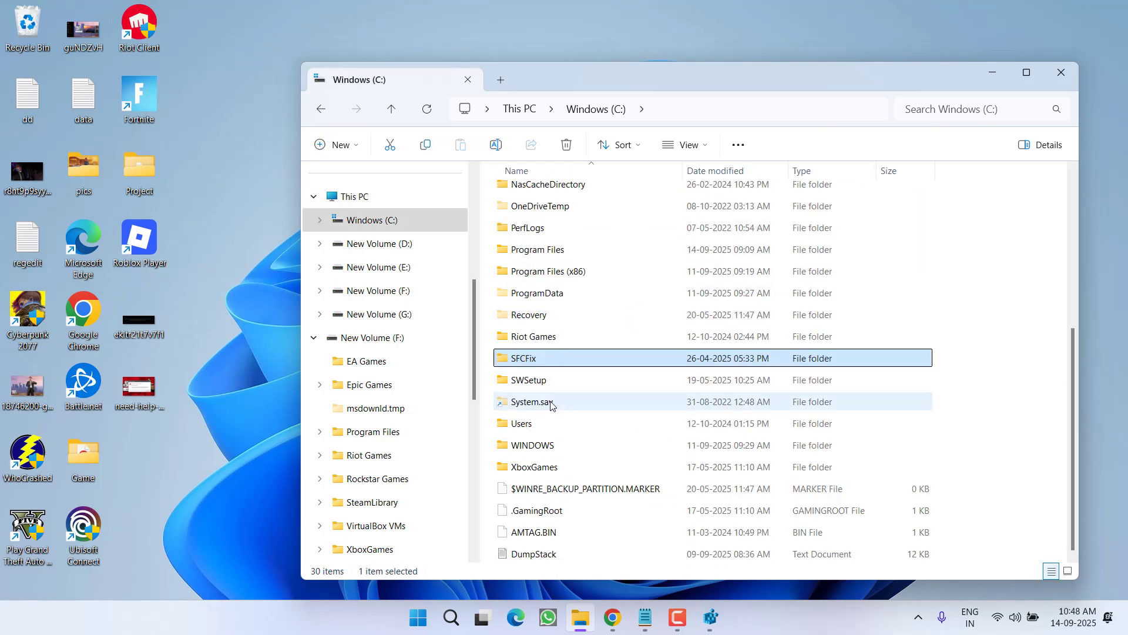
click(549, 395)
key(p)
double_click(540, 271)
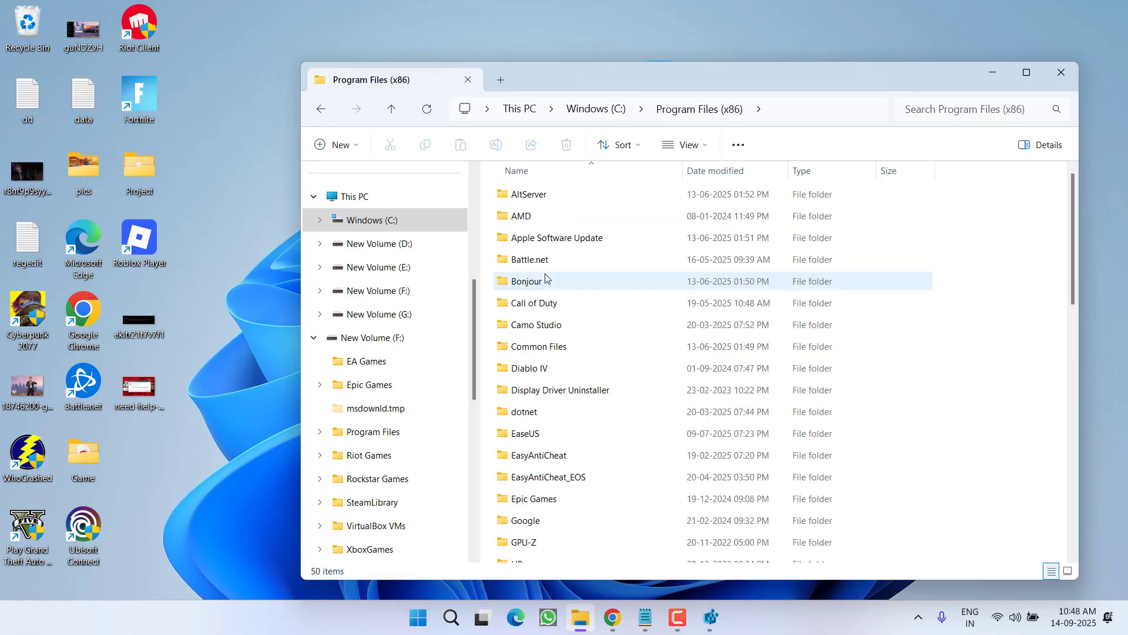
key(s)
click(518, 315)
double_click(517, 316)
key(s)
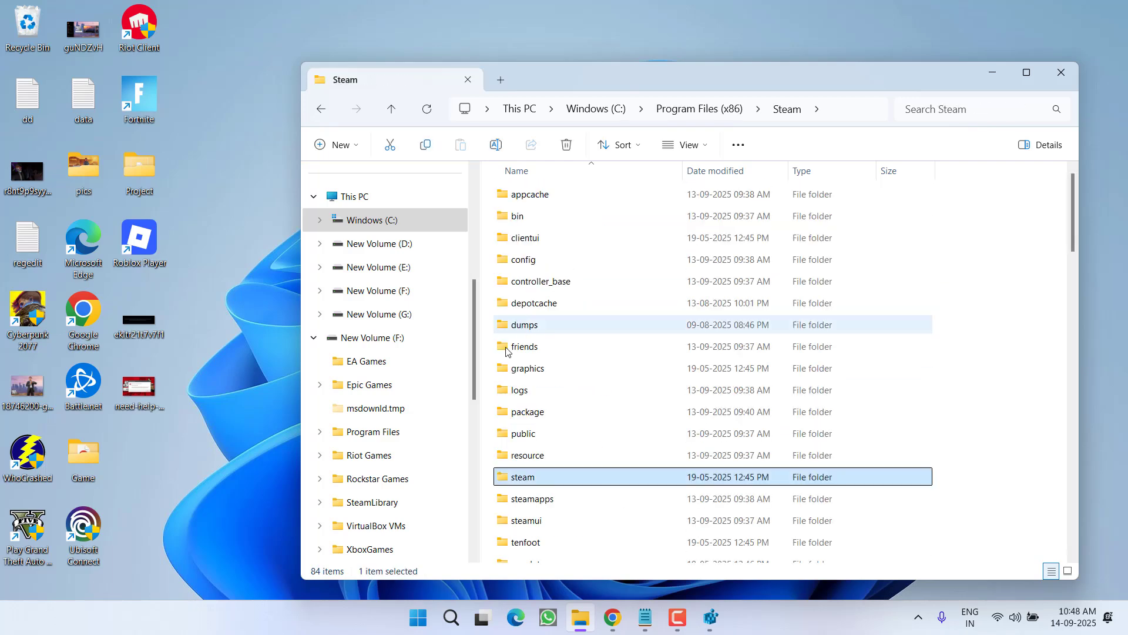
scroll(587, 470, down, 1)
click(605, 451)
scroll(605, 456, down, 1)
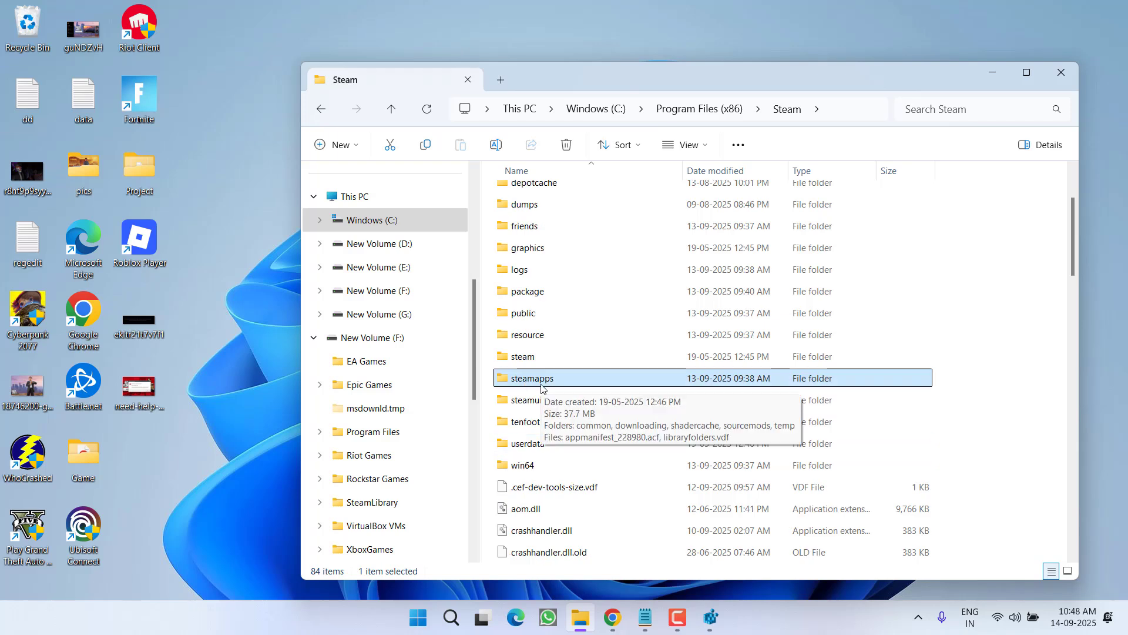
Copy the steamapps folder from the Steam directory and paste it onto the desktop
right_click(543, 382)
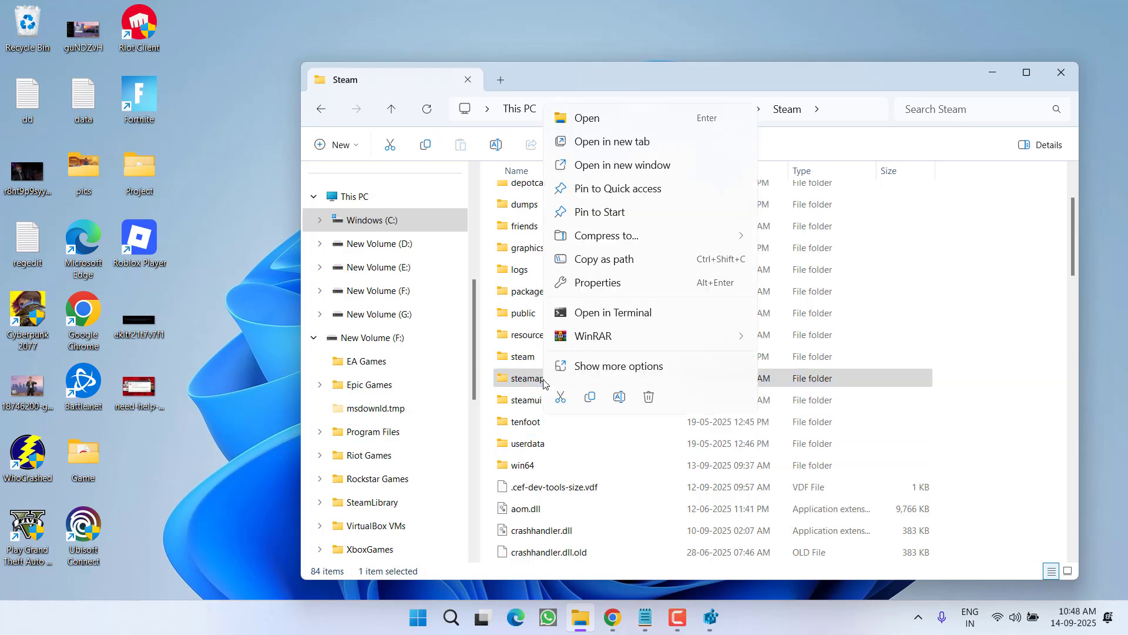
click(590, 396)
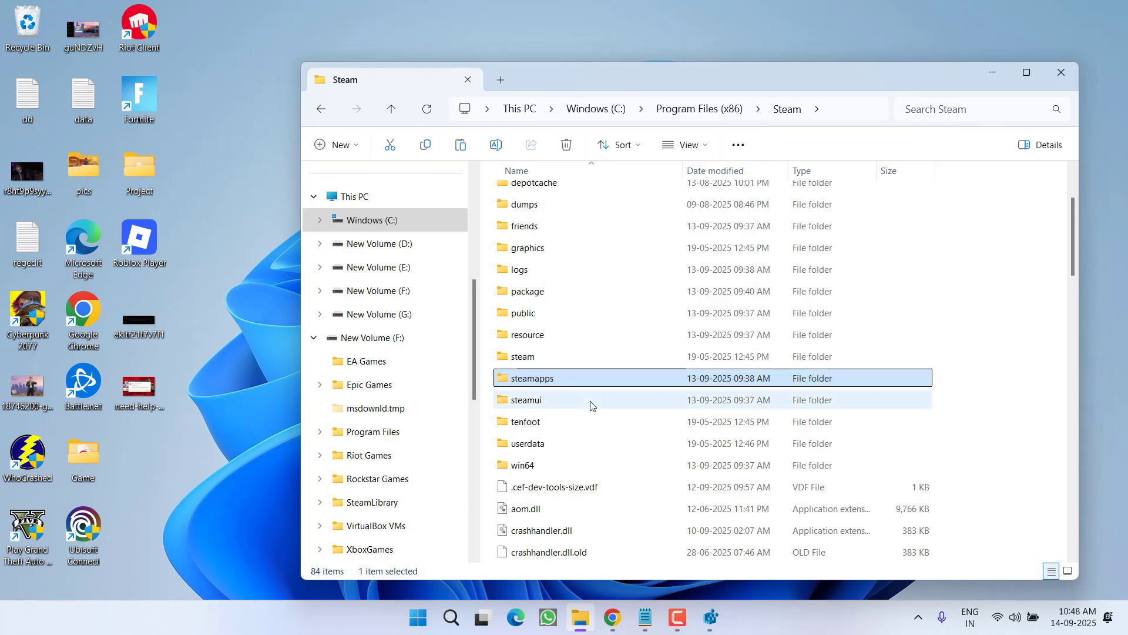
right_click(246, 339)
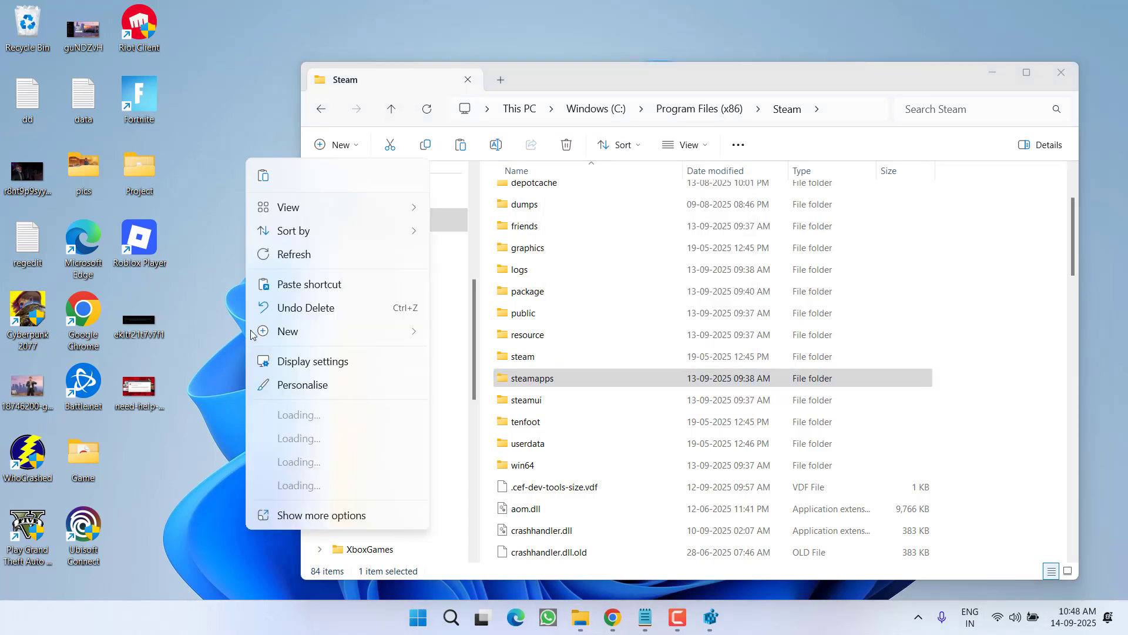
click(267, 172)
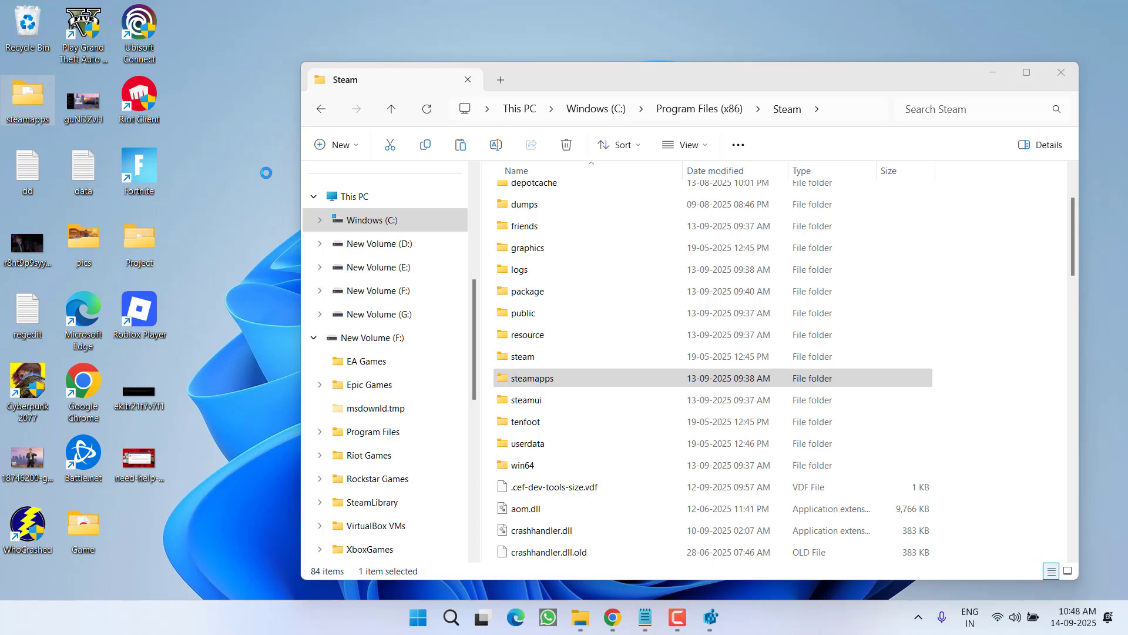
Run appwiz.cpl from the Win+X Run box and select Steam in Programs and Features
right_click(418, 617)
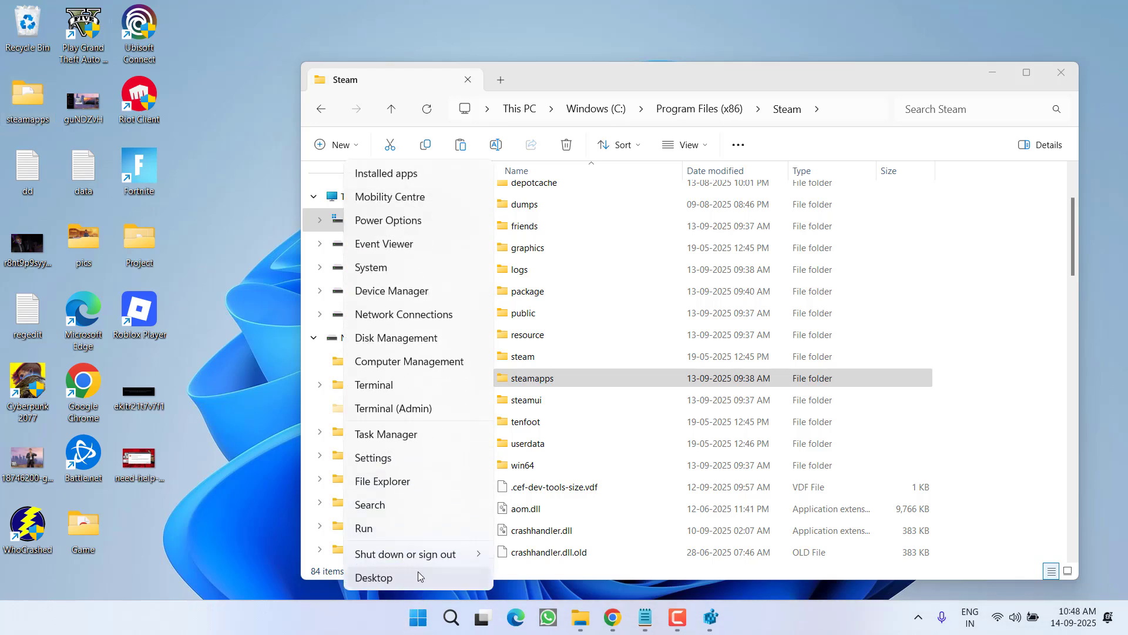
click(367, 527)
text(ap)
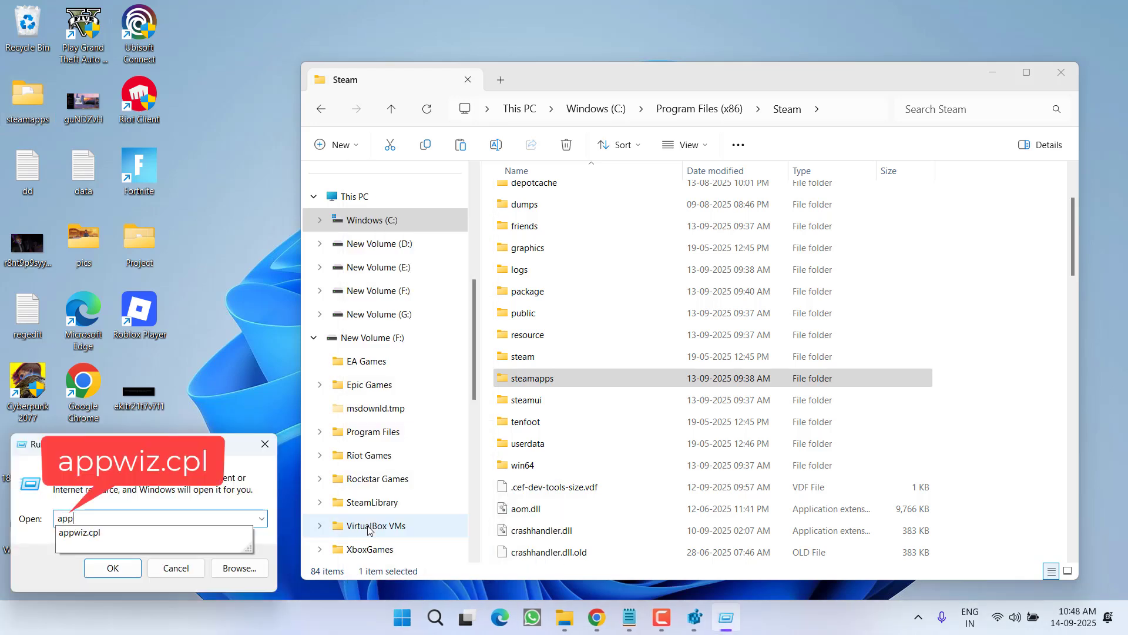
text(p)
key(Down)
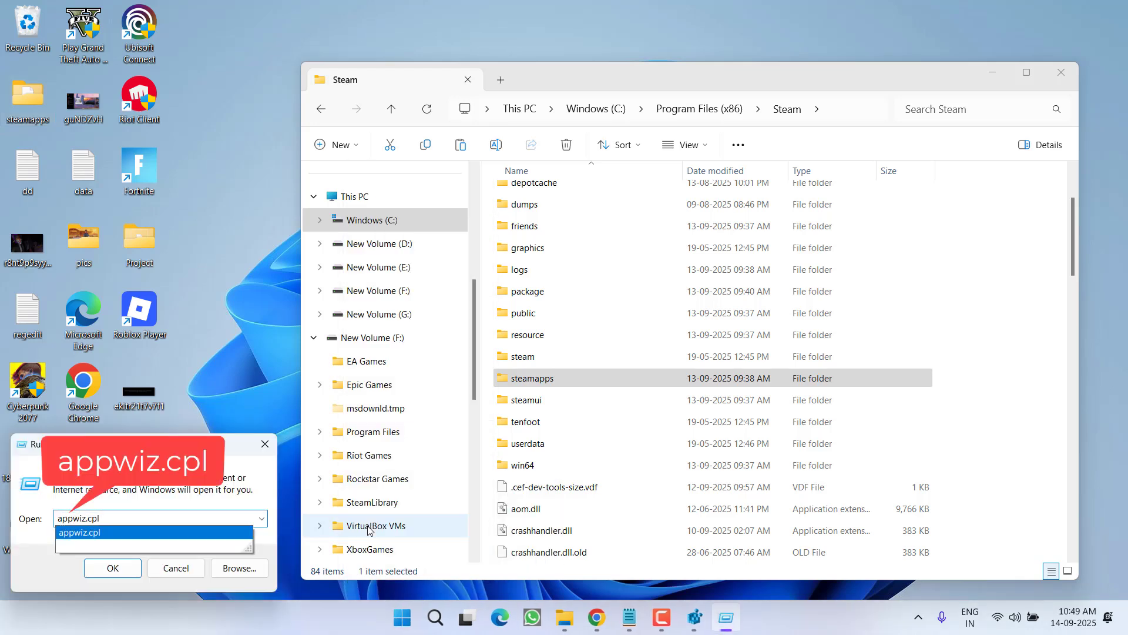
key(Return)
click(254, 308)
key(s)
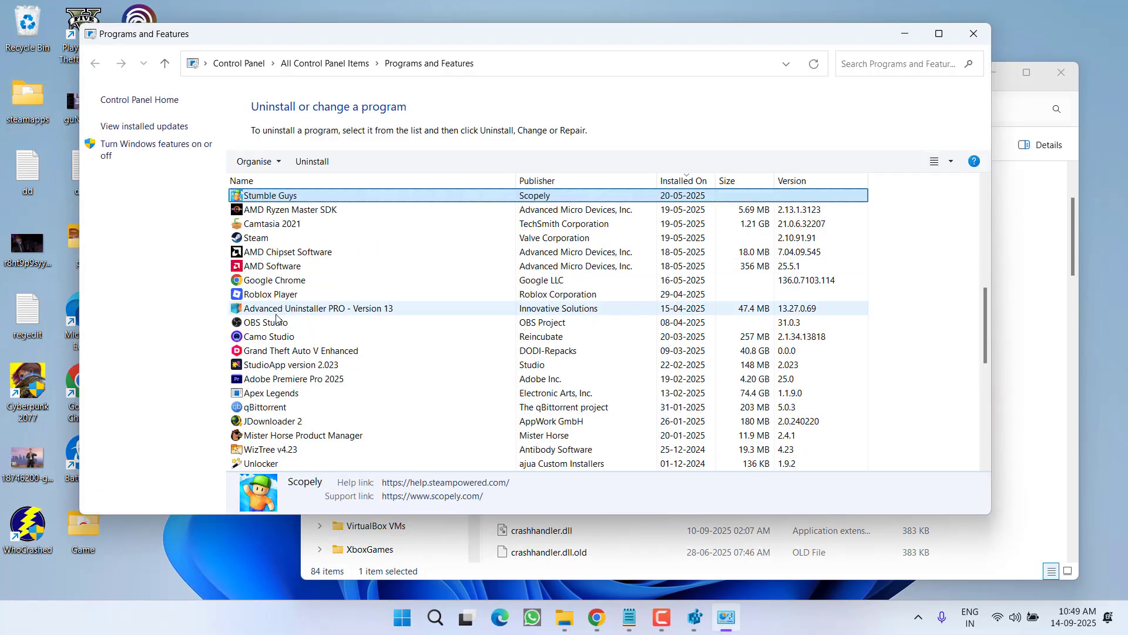
key(s)
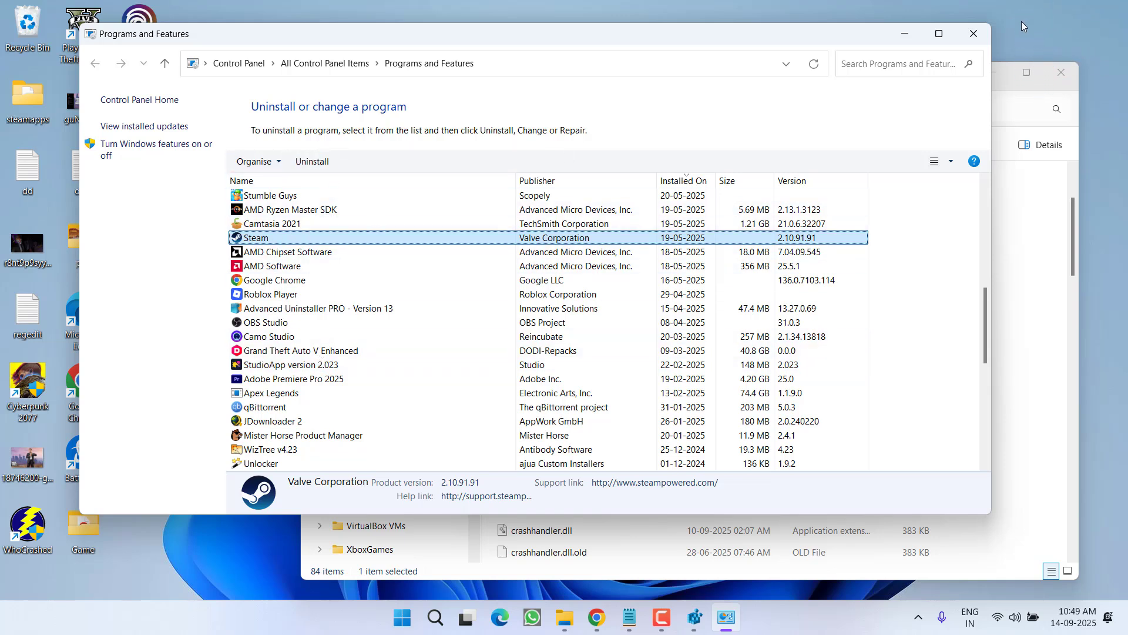
Close Programs and Features, select all items in the Steam folder, and choose Delete
click(974, 33)
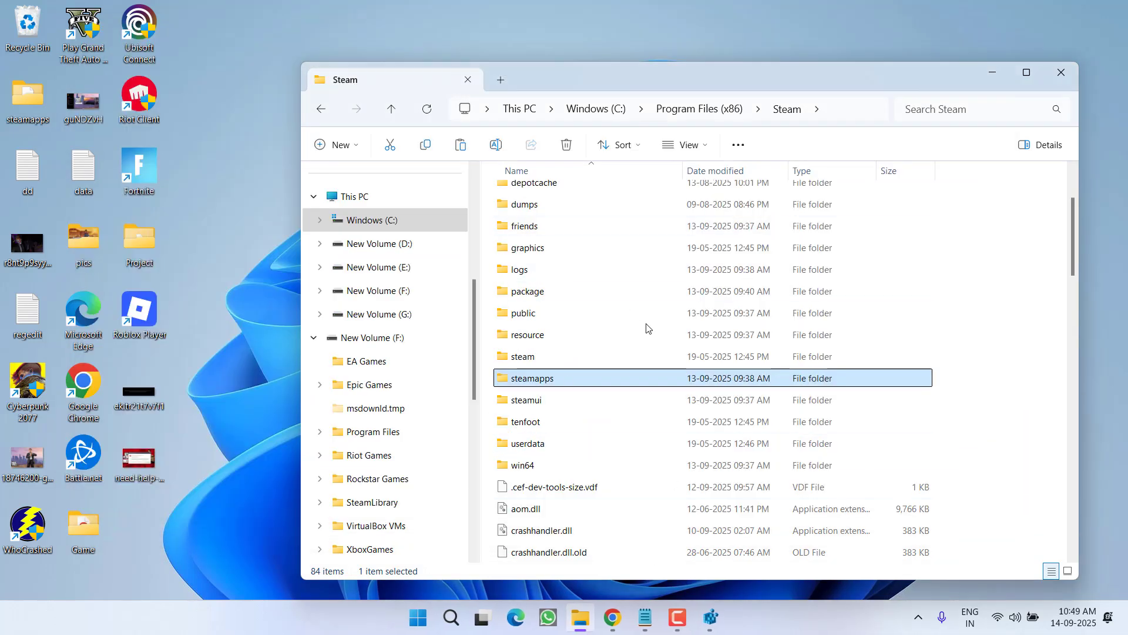
scroll(648, 378, down, 2)
scroll(648, 378, down, 3)
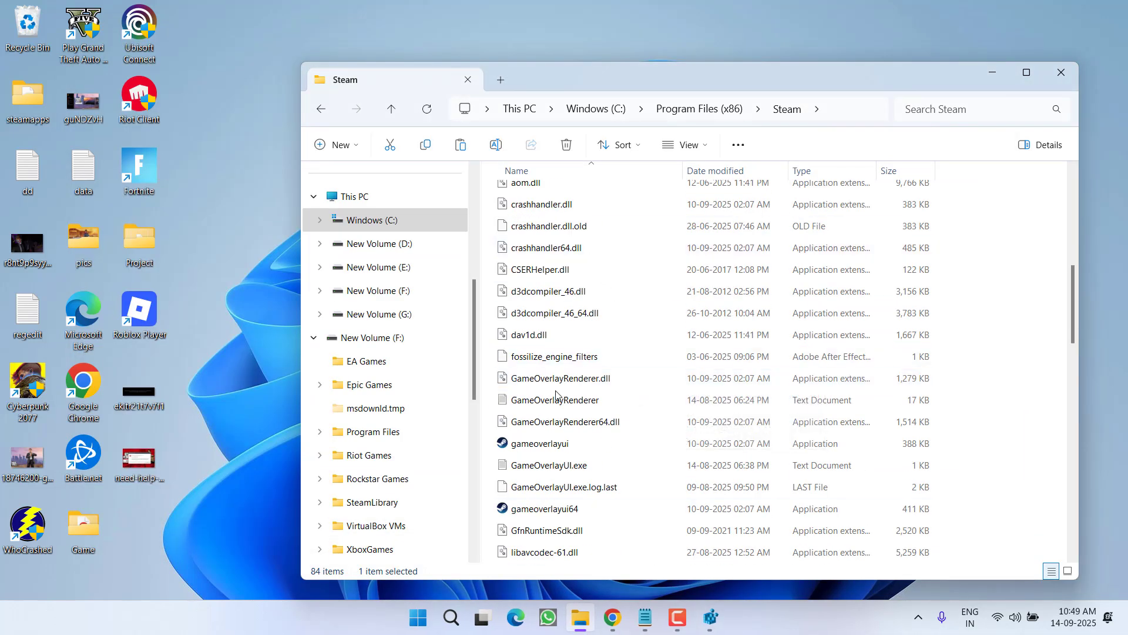
key(ctrl+a)
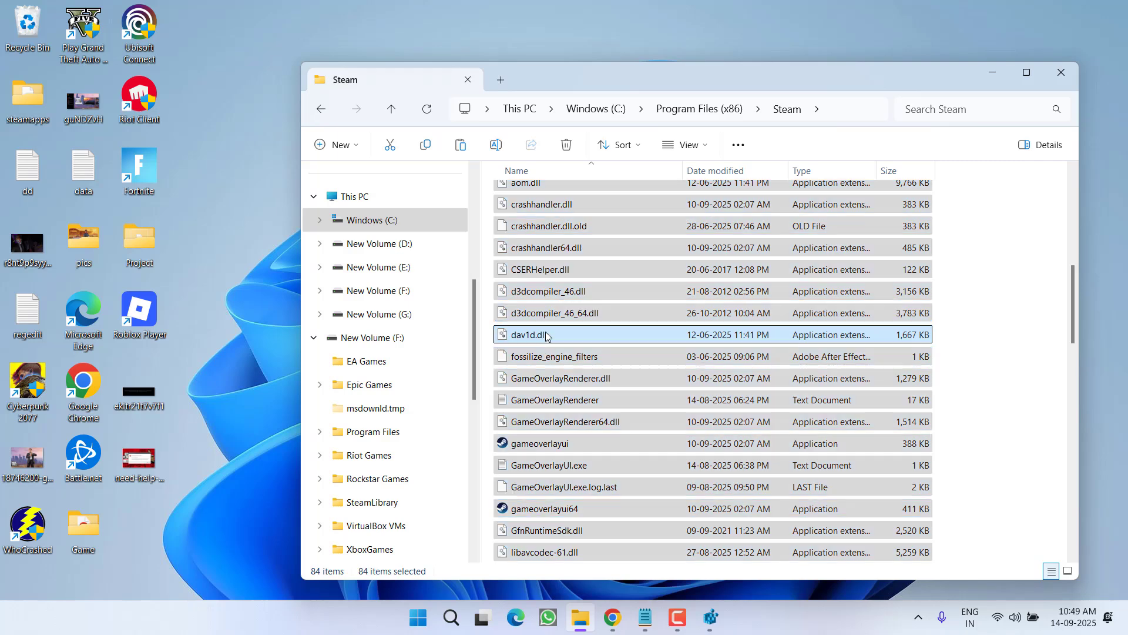
right_click(547, 336)
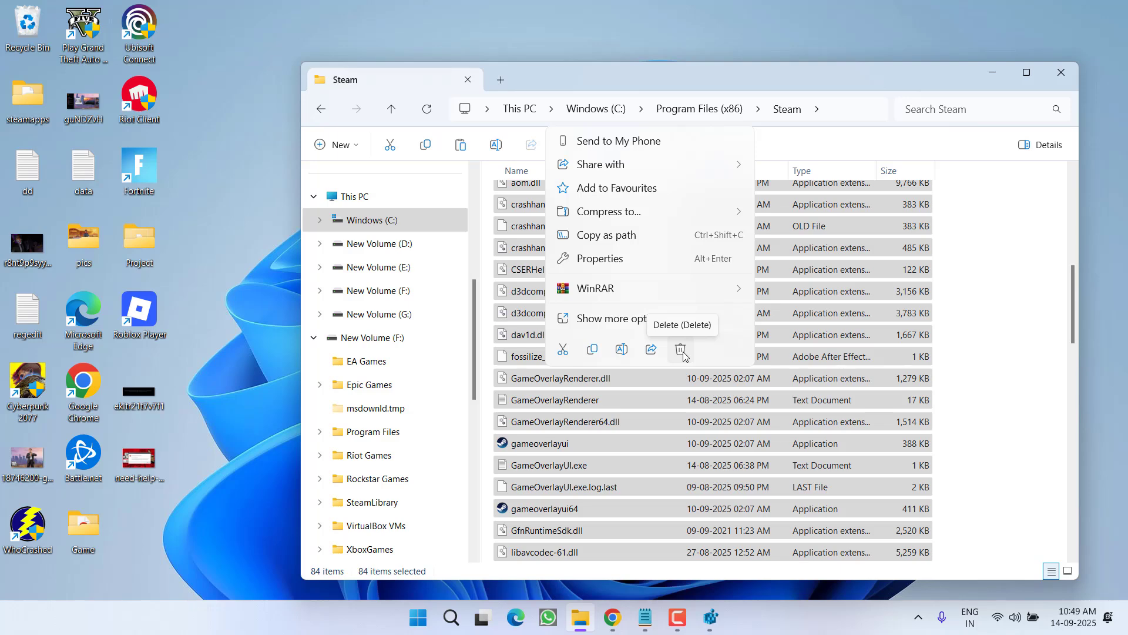
click(642, 472)
Check the steamapps backup folder on the desktop
scroll(635, 452, up, 2)
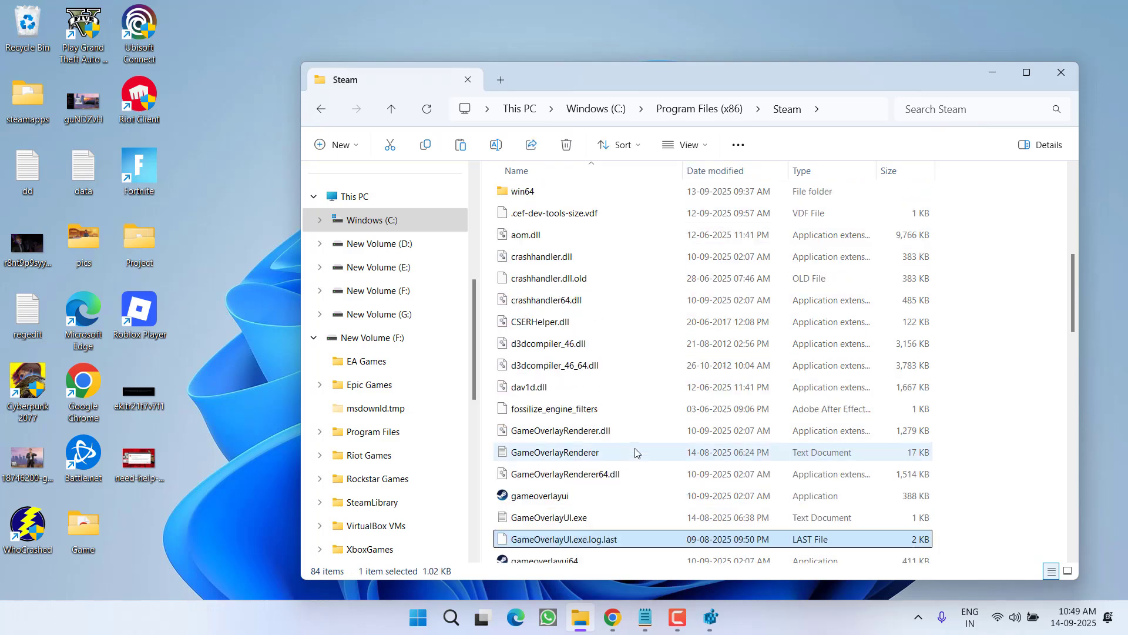
scroll(635, 449, up, 5)
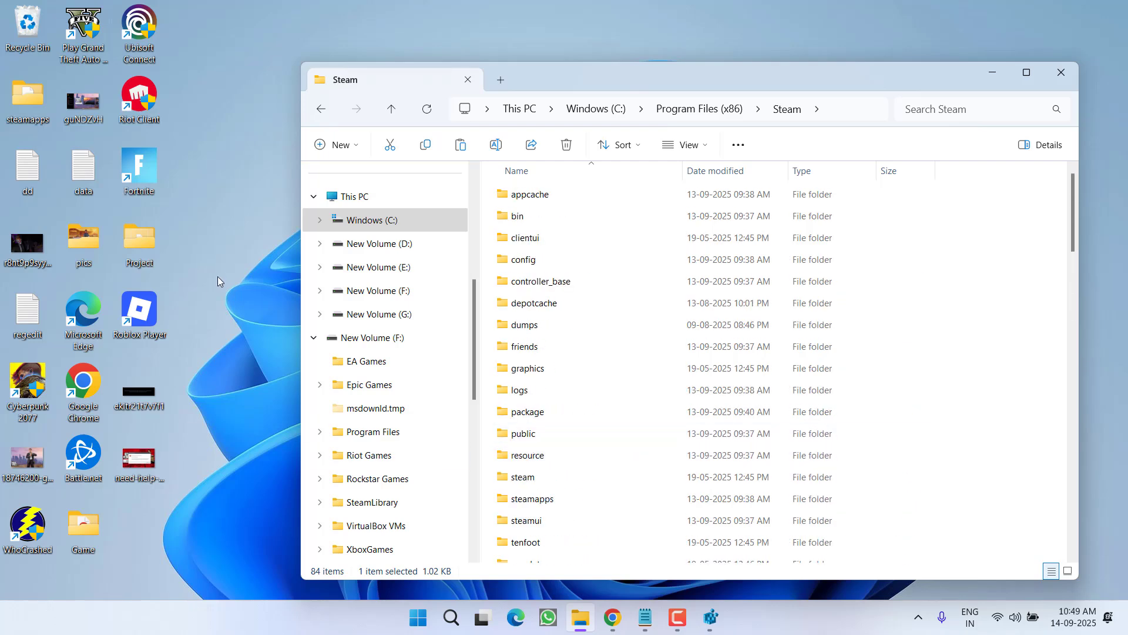
click(41, 109)
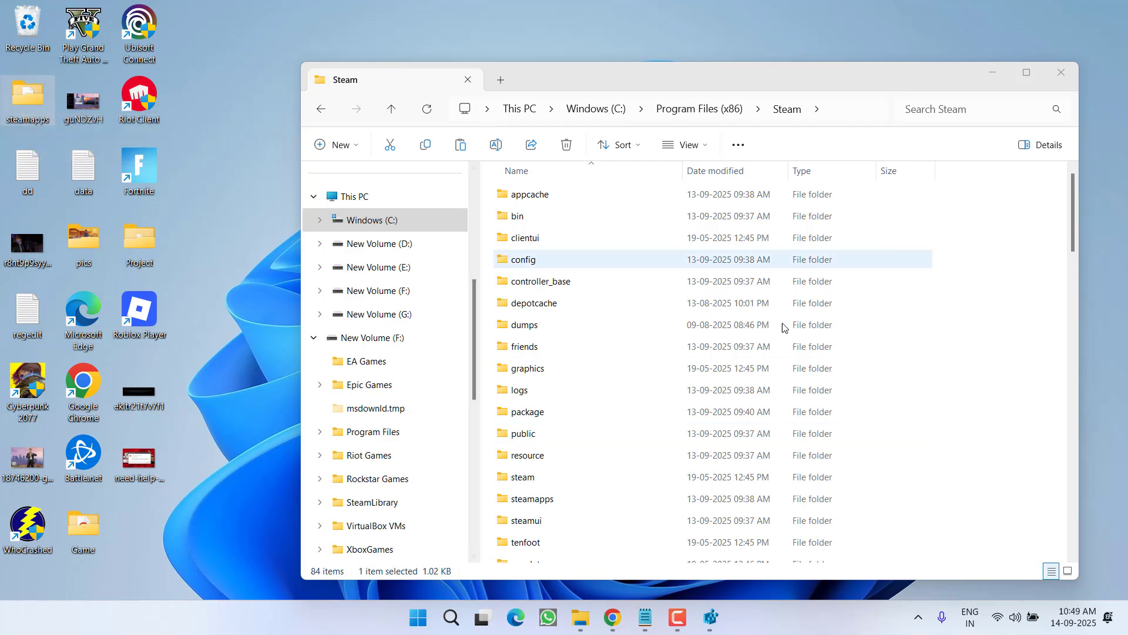
Launch Steam from Start search, go to LIBRARY, and show the Manage options for Stumble Guys
key(super)
text(steam)
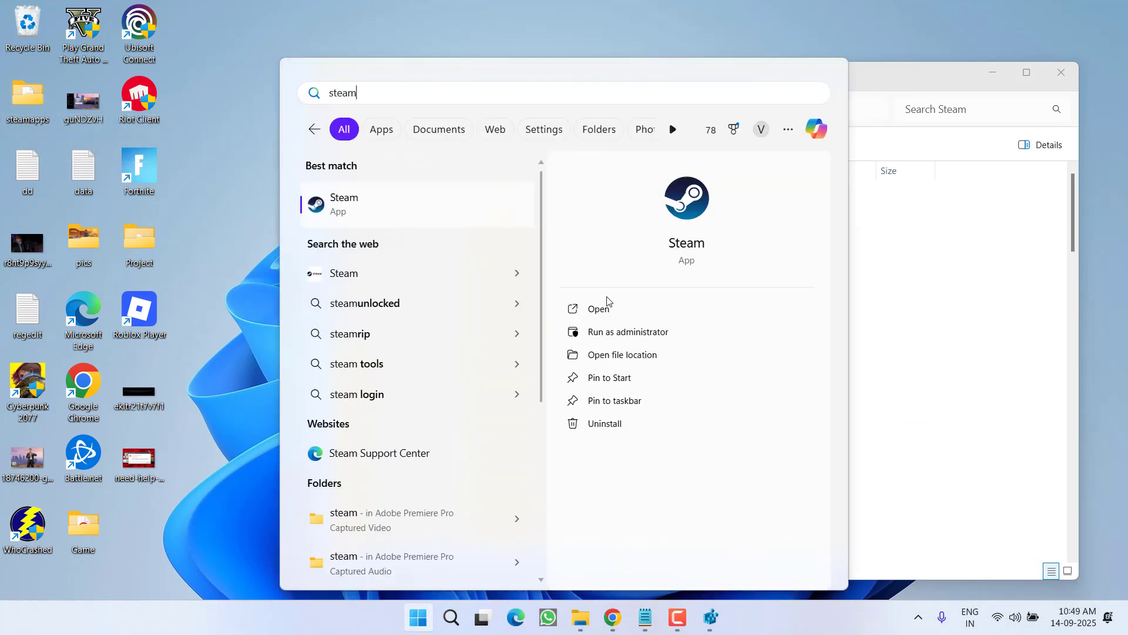
click(605, 306)
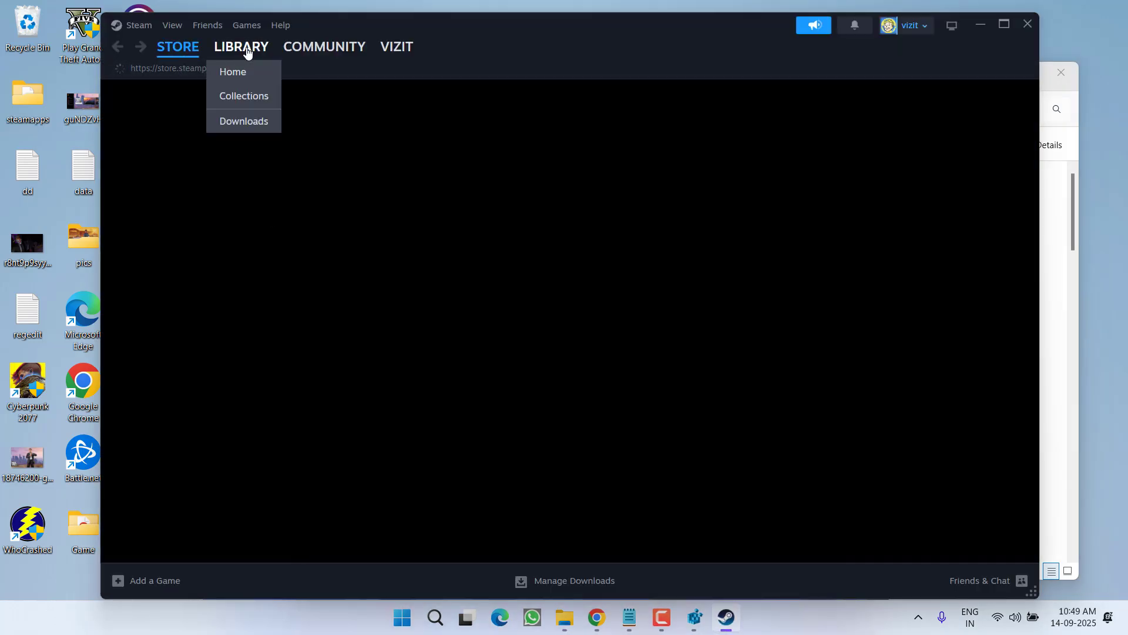
click(242, 49)
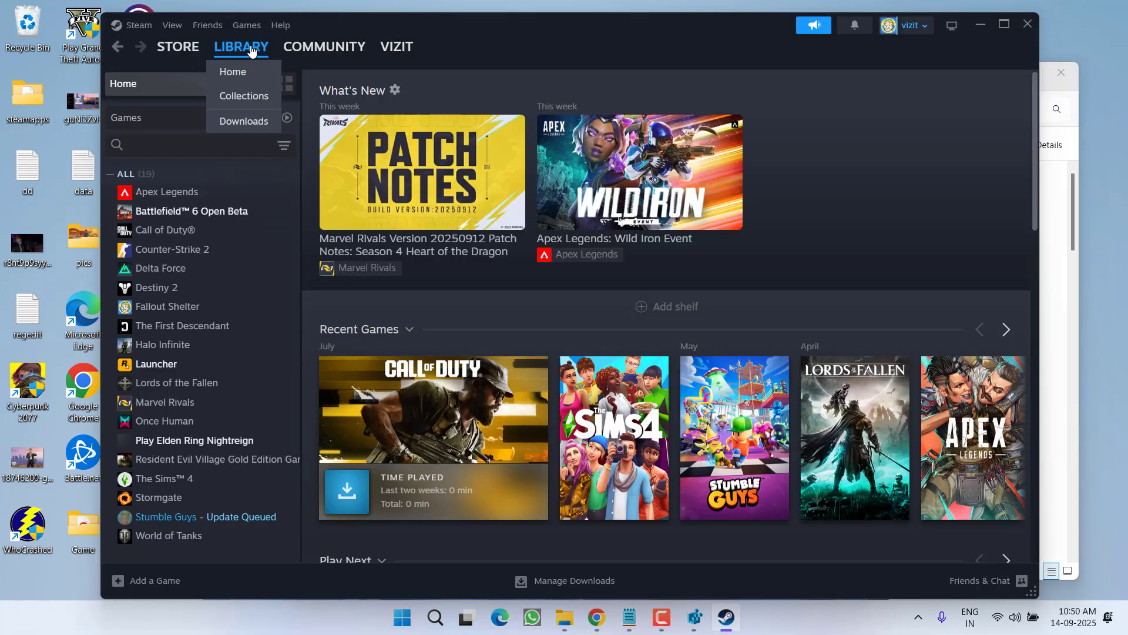
right_click(176, 516)
mouse_move(216, 489)
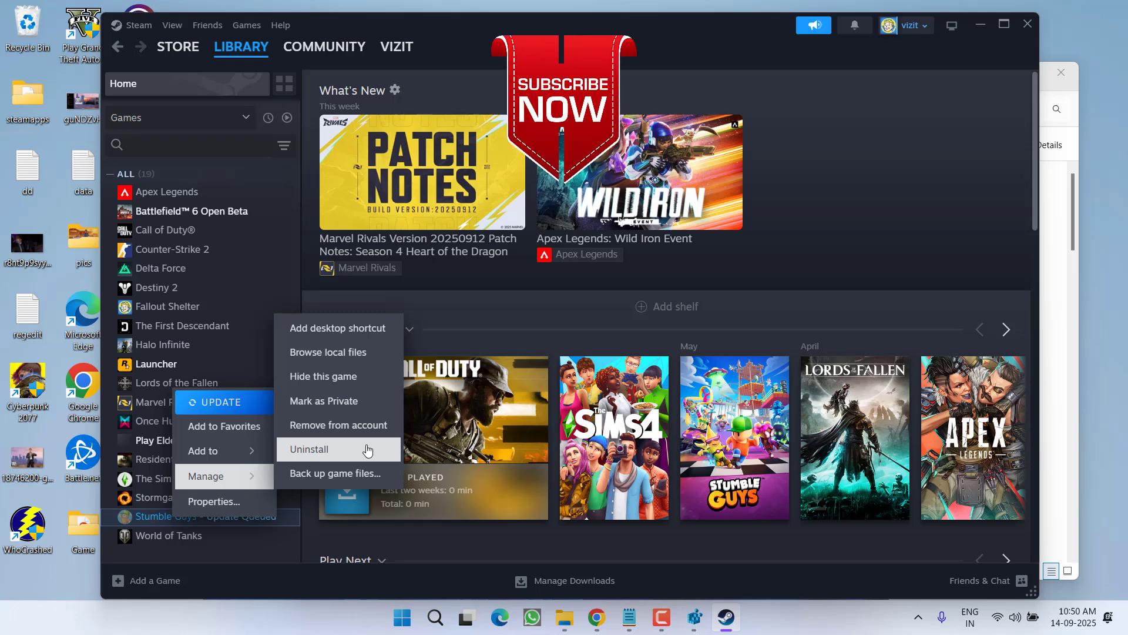
Dismiss the Stumble Guys menu, then close the Steam and File Explorer windows
click(1031, 24)
click(1027, 23)
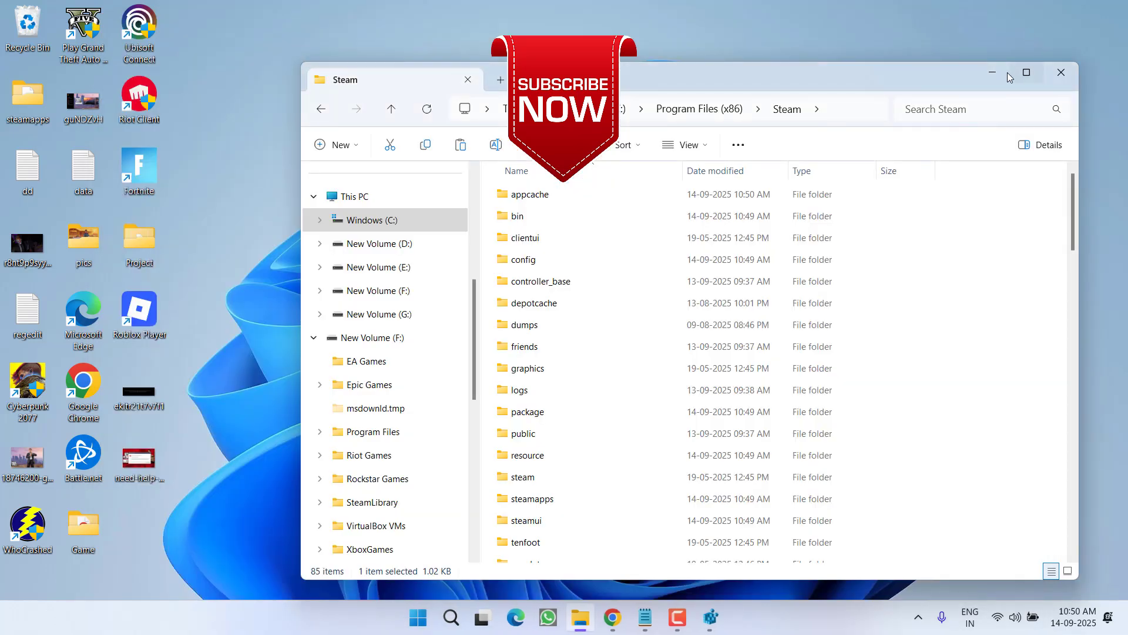
click(1061, 72)
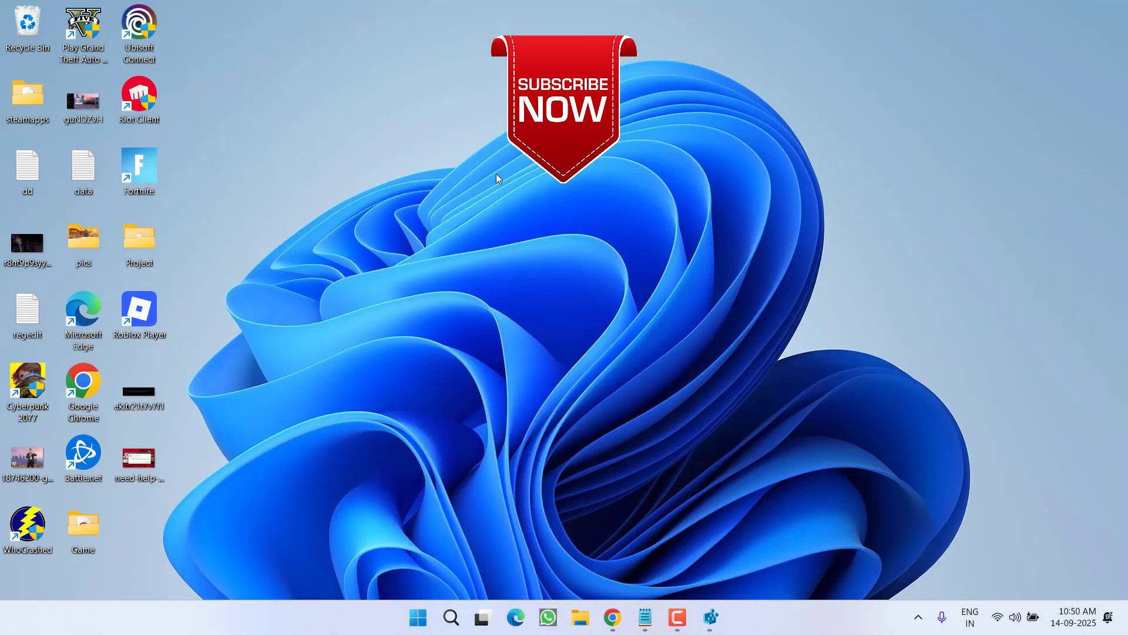